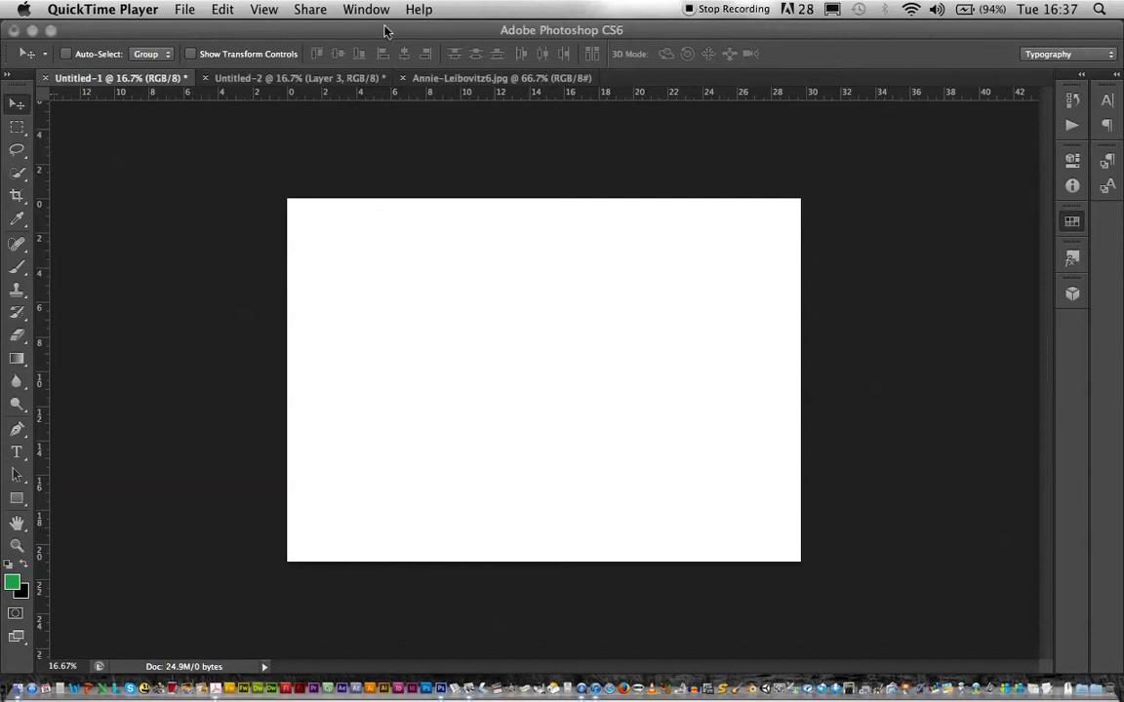
Dock the floating Layers panel group in the collapsed icon column, collapse Swatches and expand Layers
left_click(432, 37)
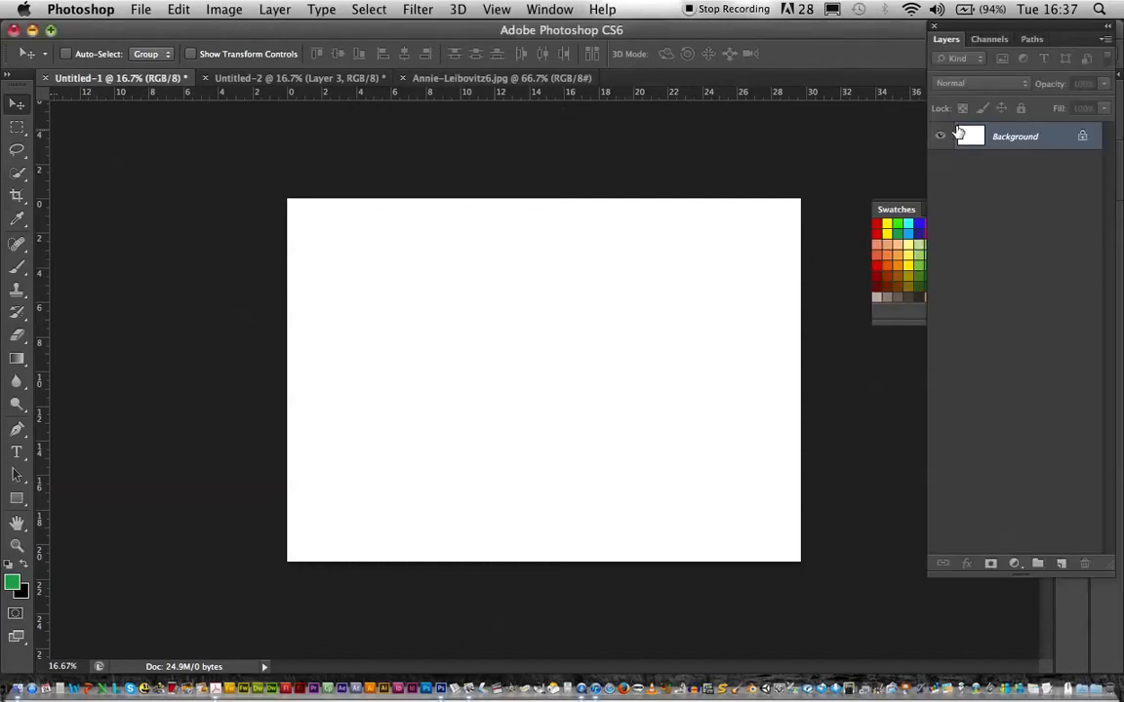
left_click_drag(987, 34, 1098, 290)
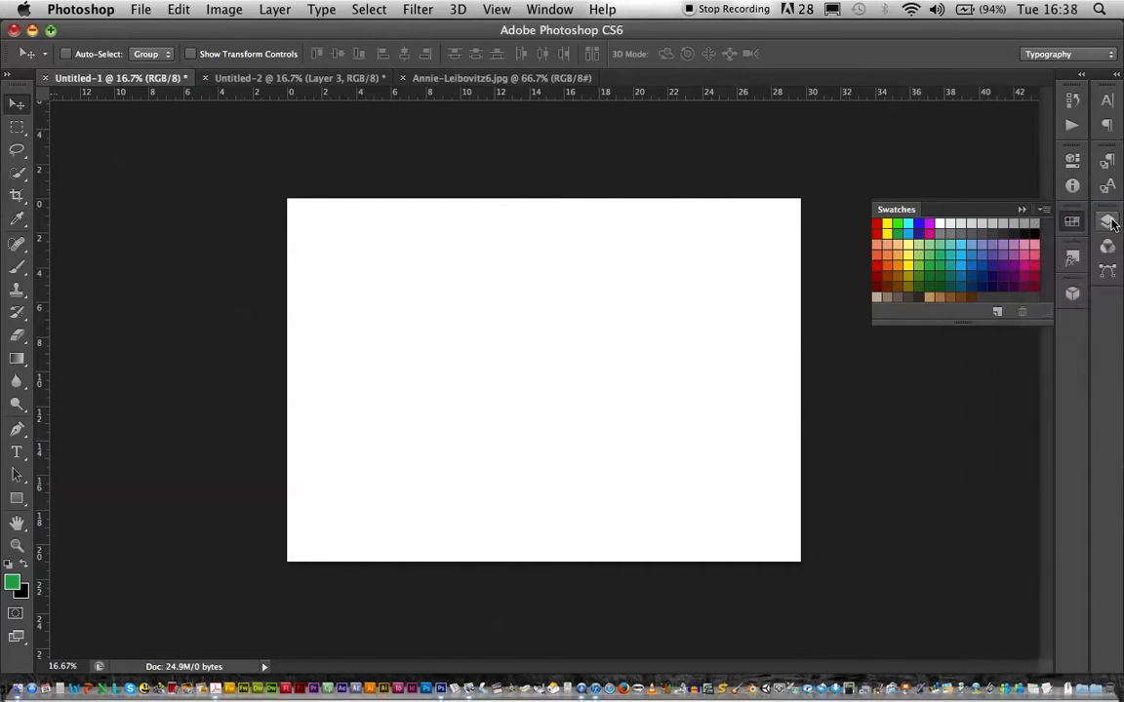
left_click(1020, 211)
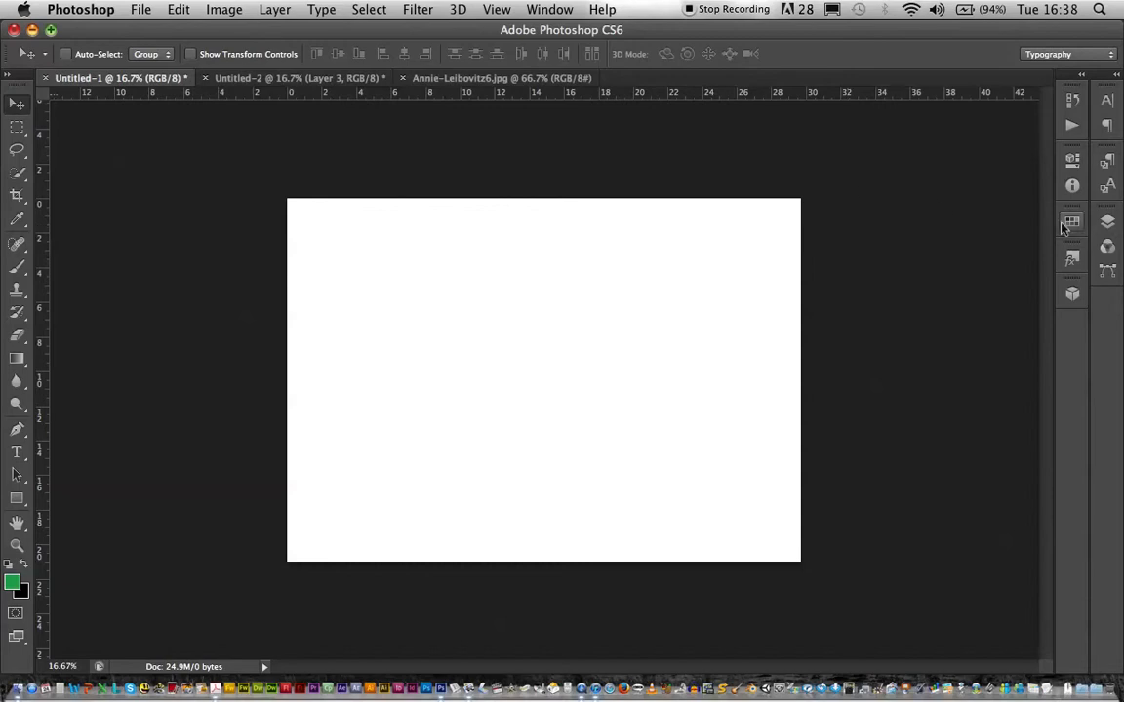
left_click(1106, 226)
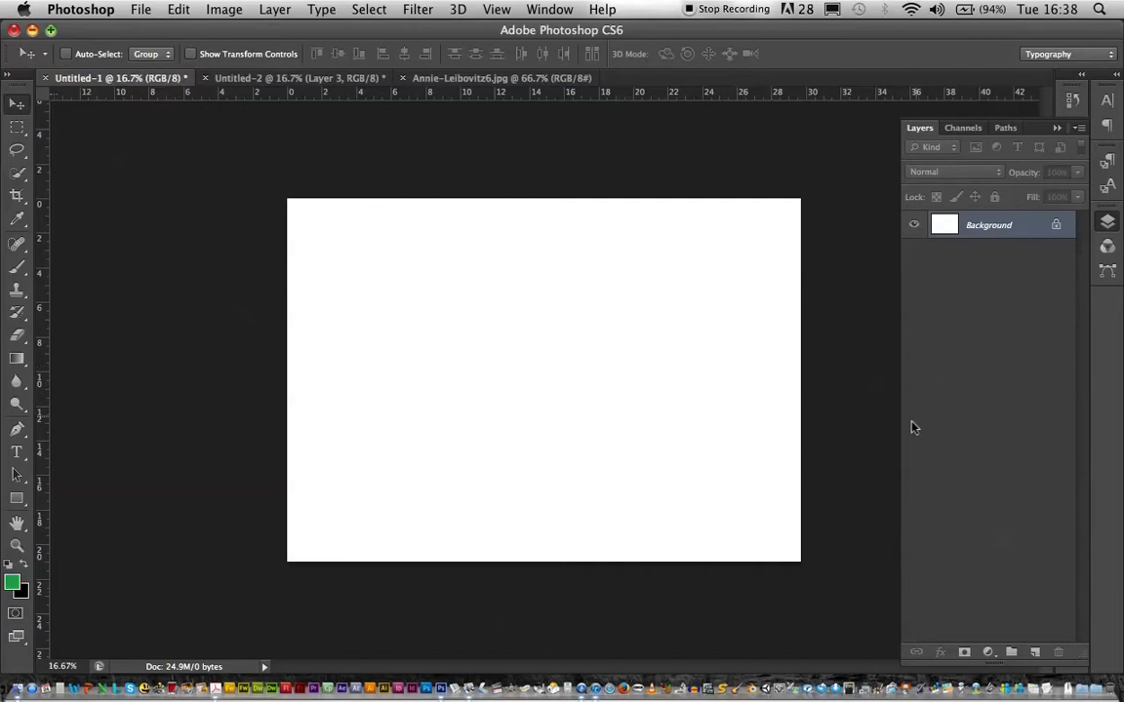
Add two new empty layers above the Background of Untitled-1 and hide the Background
left_click(1035, 654)
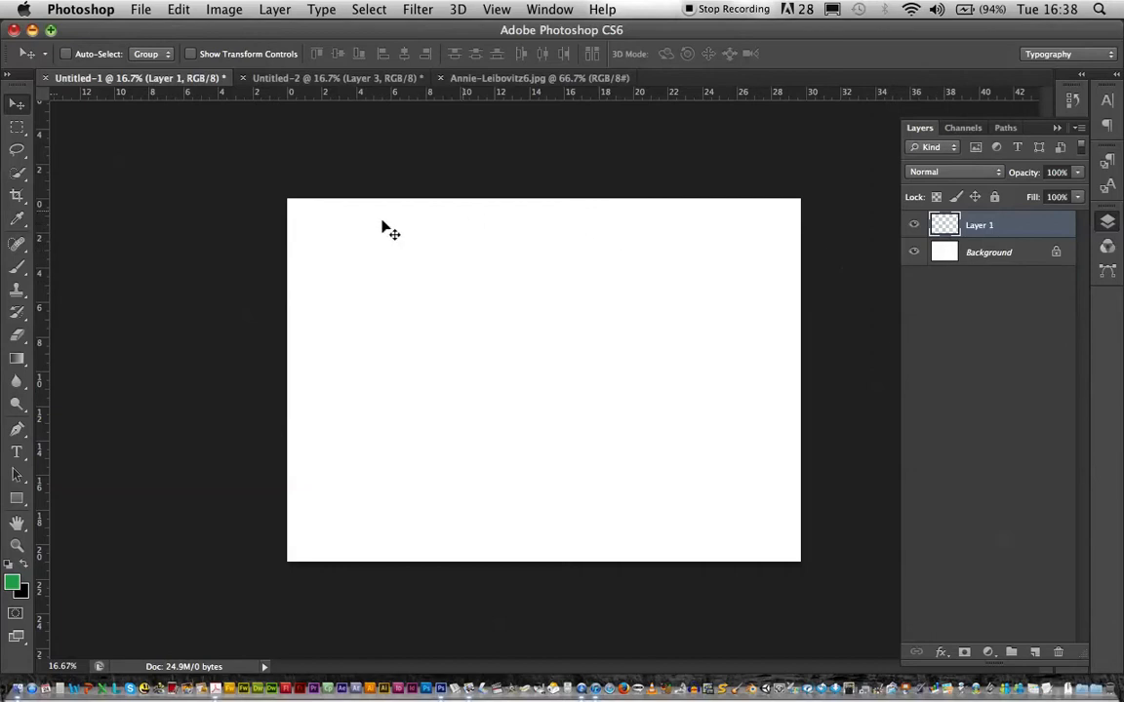
left_click(914, 253)
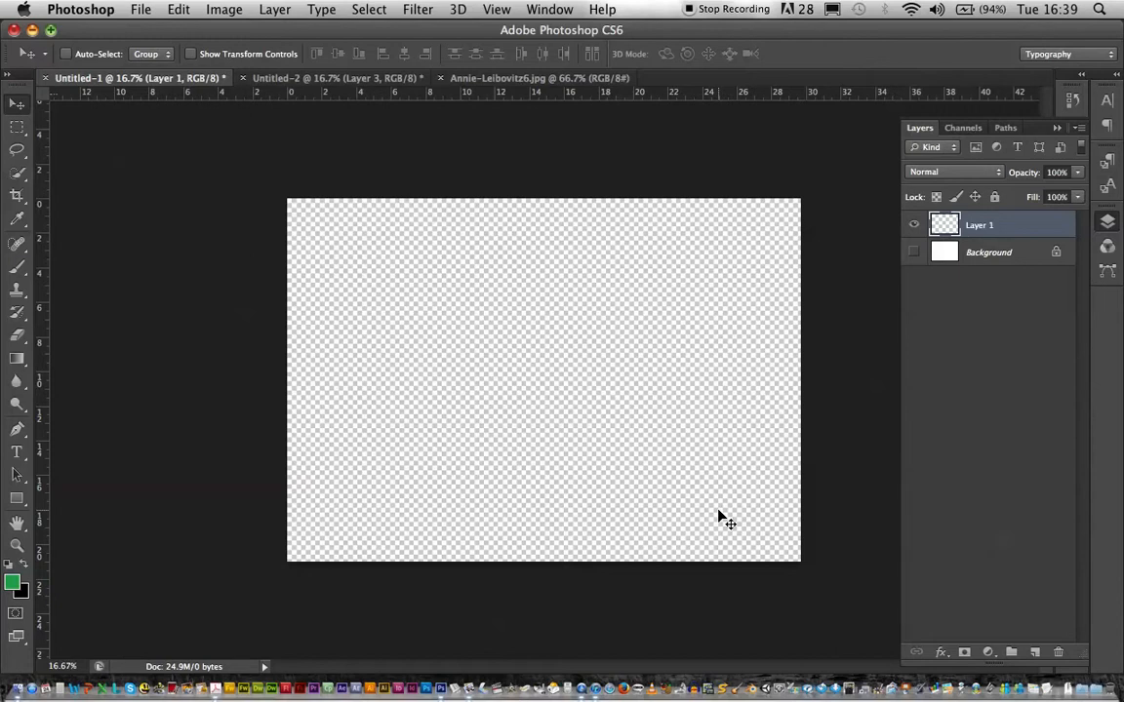
left_click(1032, 652)
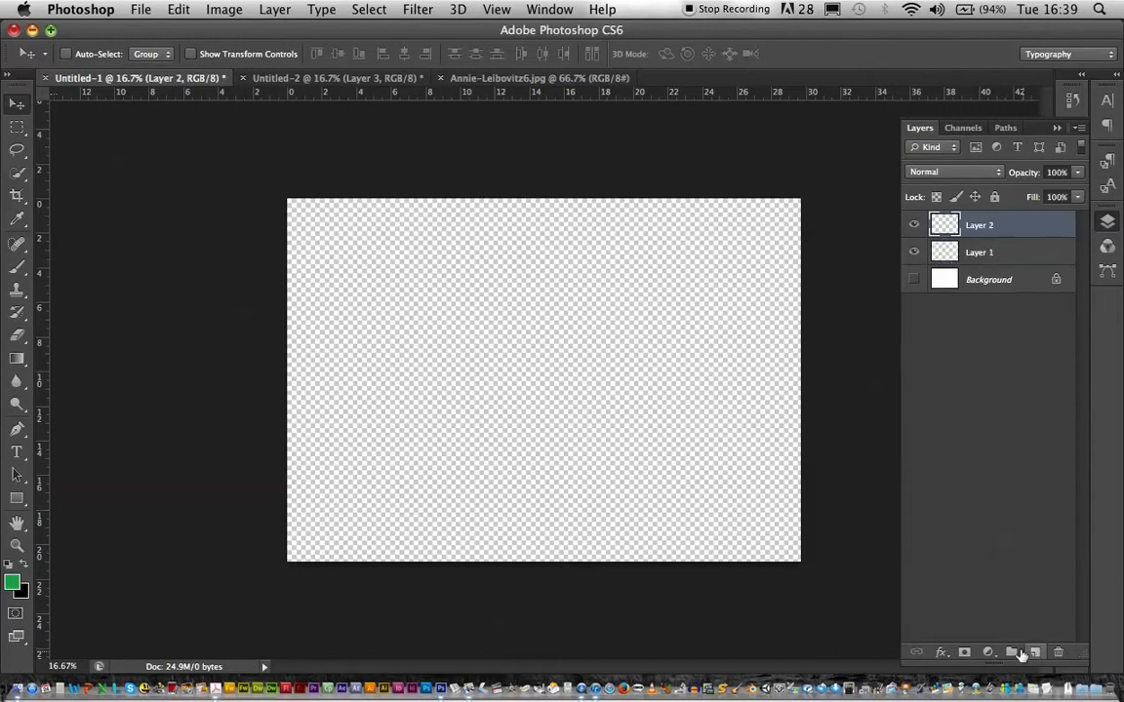
Paint the word "Hi" in green on Layer 2 with the Brush tool at size 80
left_click(16, 267)
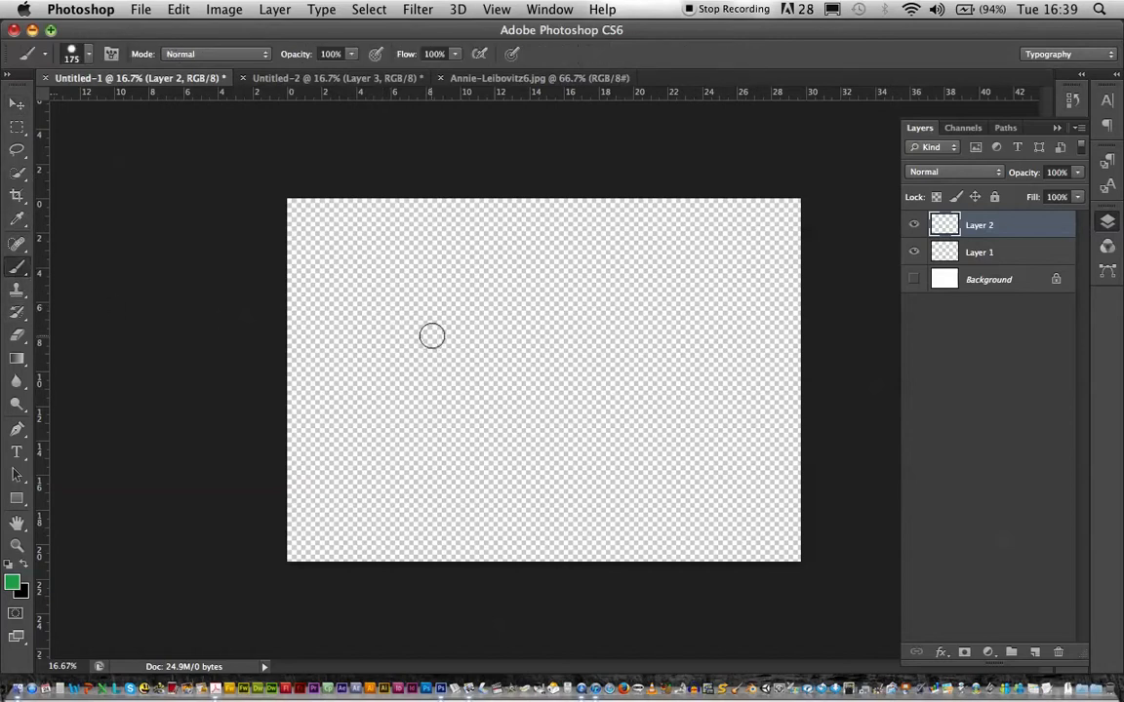
key("bracketleft")
key("bracketleft")
key("bracketleft")
key("bracketleft")
key("bracketleft")
mouse_move(395, 303)
left_mouse_down()
mouse_move(351, 377)
mouse_move(449, 311)
mouse_move(389, 386)
left_mouse_up()
left_click_drag(481, 325, 451, 361)
left_click(488, 289)
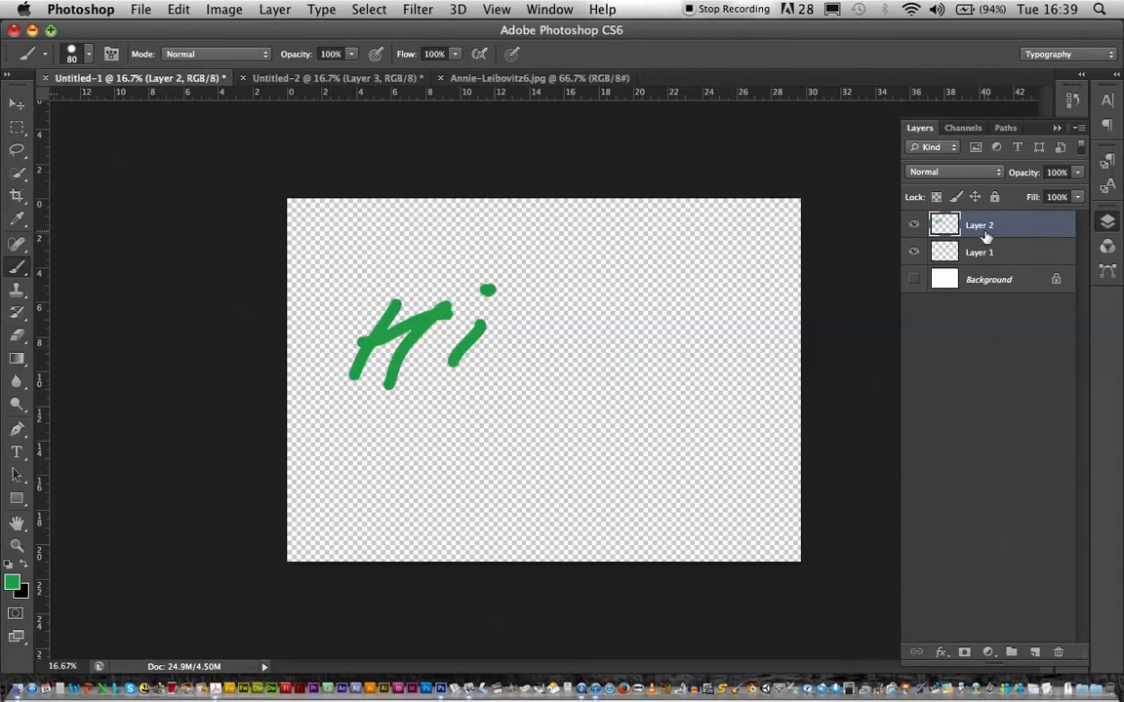
Move the painted "Hi" on Layer 2 closer to the middle of the canvas
left_click(17, 104)
mouse_move(410, 333)
left_mouse_down()
mouse_move(498, 349)
mouse_move(468, 319)
mouse_move(498, 357)
left_mouse_up()
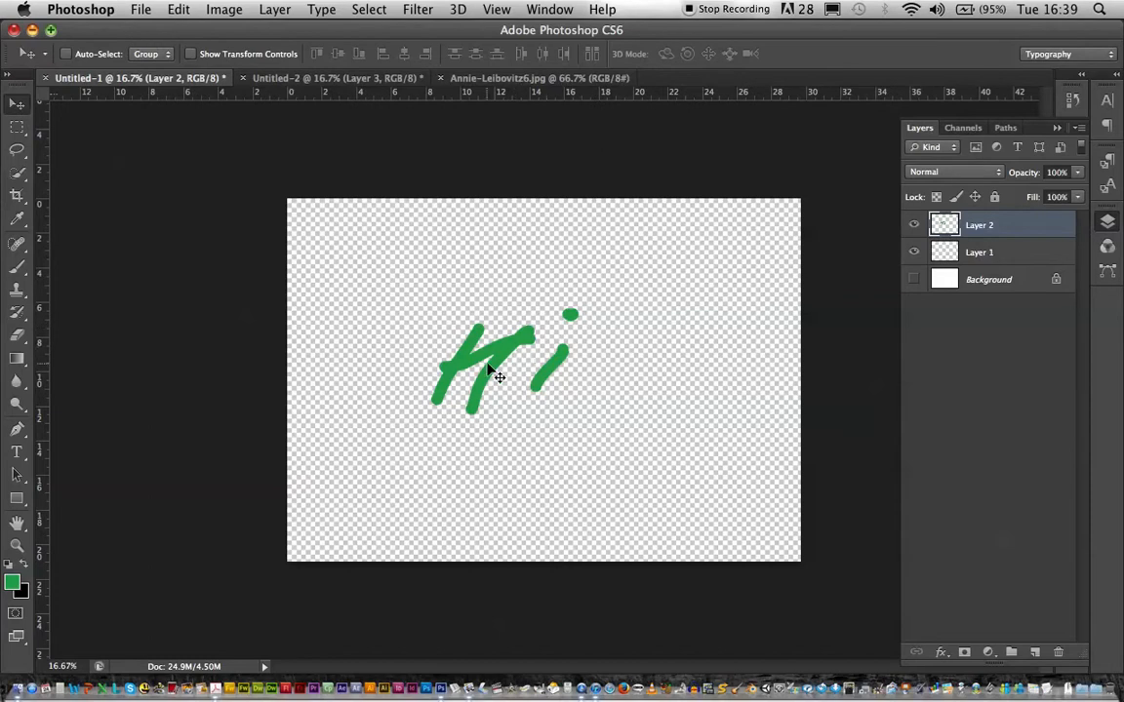
mouse_move(482, 338)
left_mouse_down()
mouse_move(407, 317)
mouse_move(497, 337)
left_mouse_up()
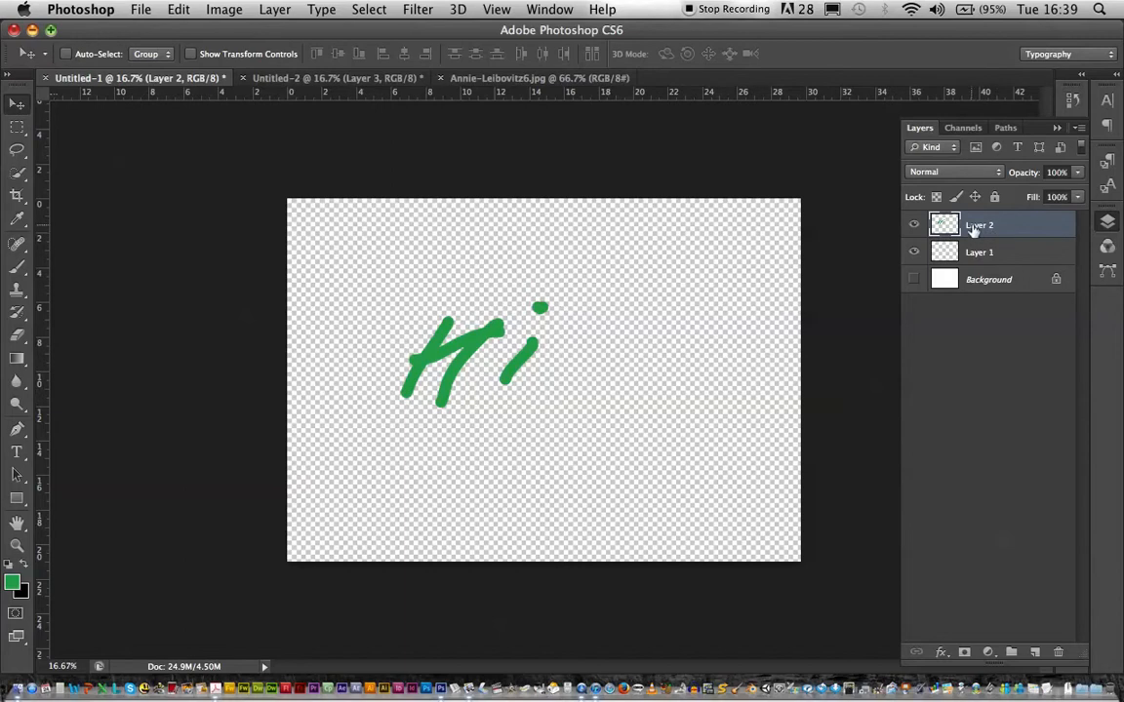
Select the individual layers in turn, ending with Layer 2 and Layer 1 selected together
left_click(1014, 256)
left_click(1010, 280)
left_click(1022, 249)
left_click(1020, 237)
left_click(1013, 253, "shift")
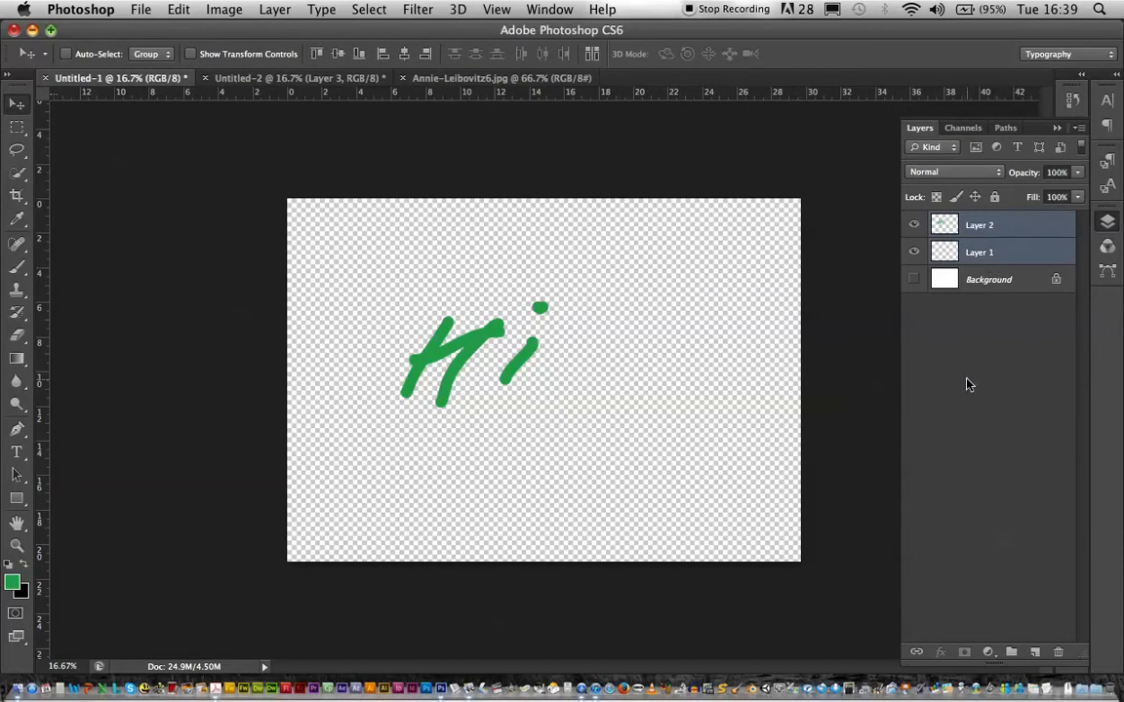
Delete Layer 2 and make the Background visible again
left_click(1014, 230)
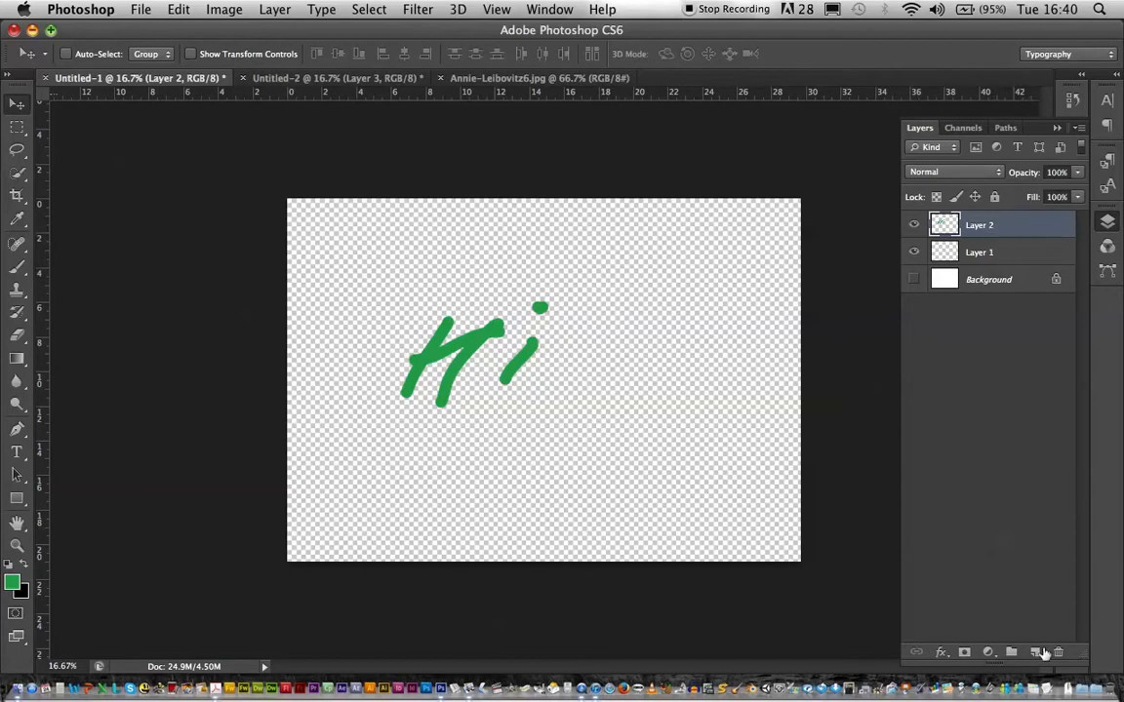
left_click_drag(1035, 230, 1050, 652)
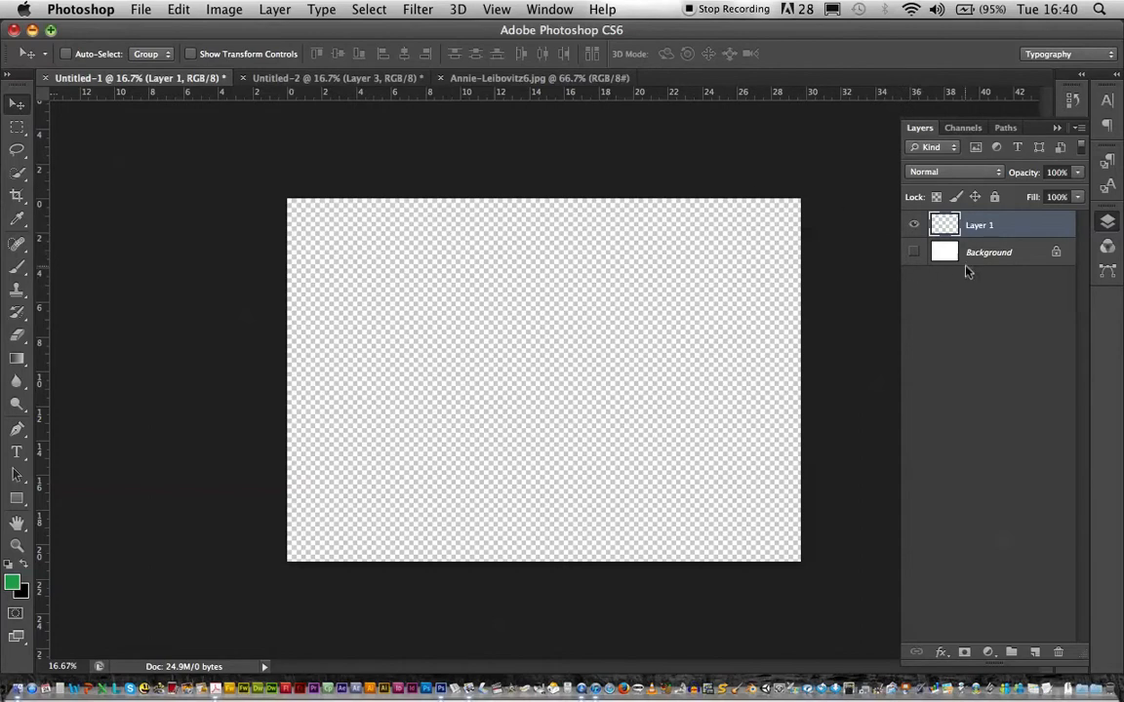
left_click(913, 251)
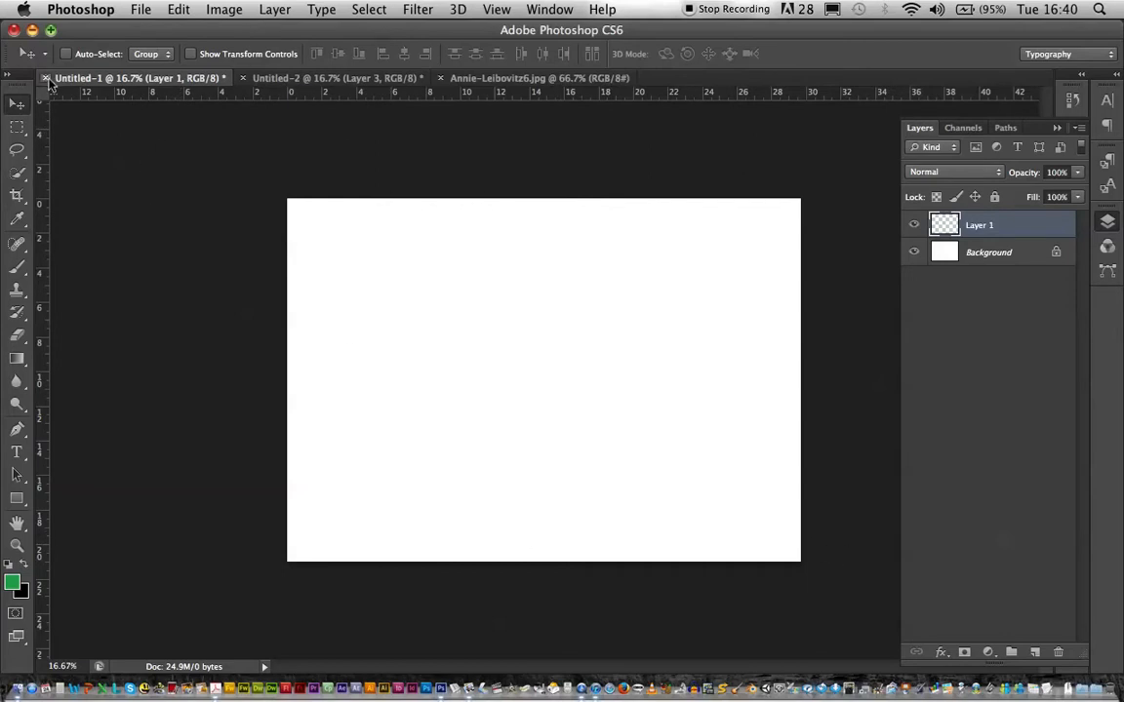
Close Untitled-1 without saving its changes and bring the Untitled-2 document to the front
key("super+w")
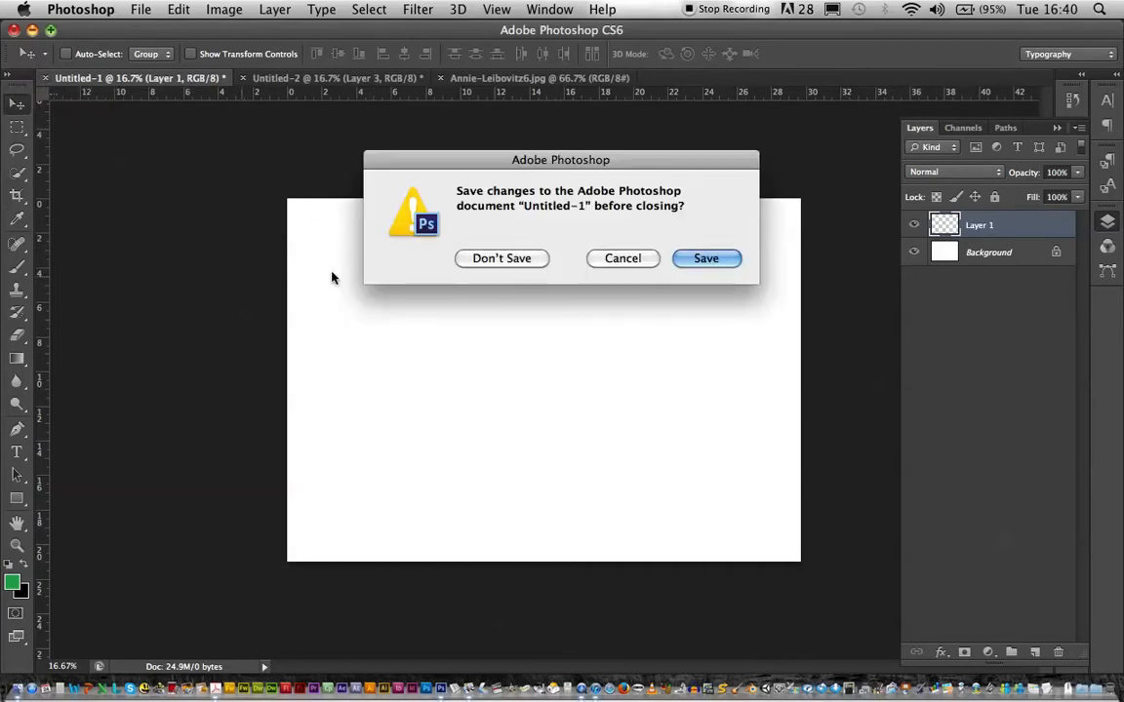
left_click(519, 259)
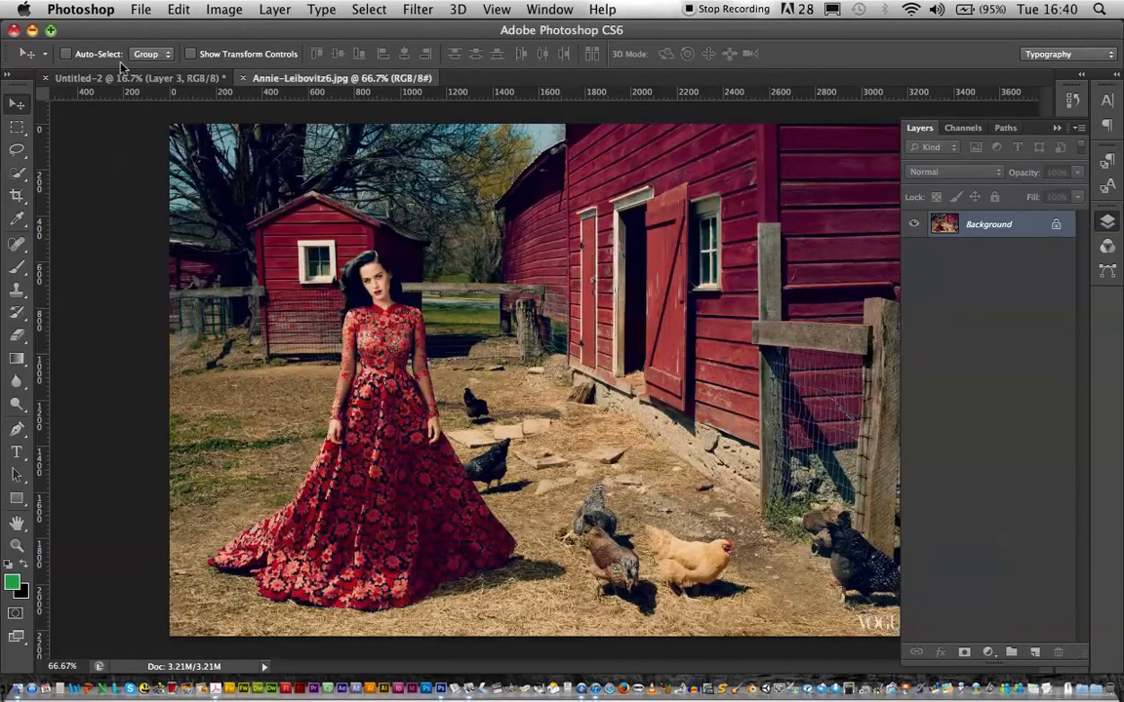
left_click(103, 76)
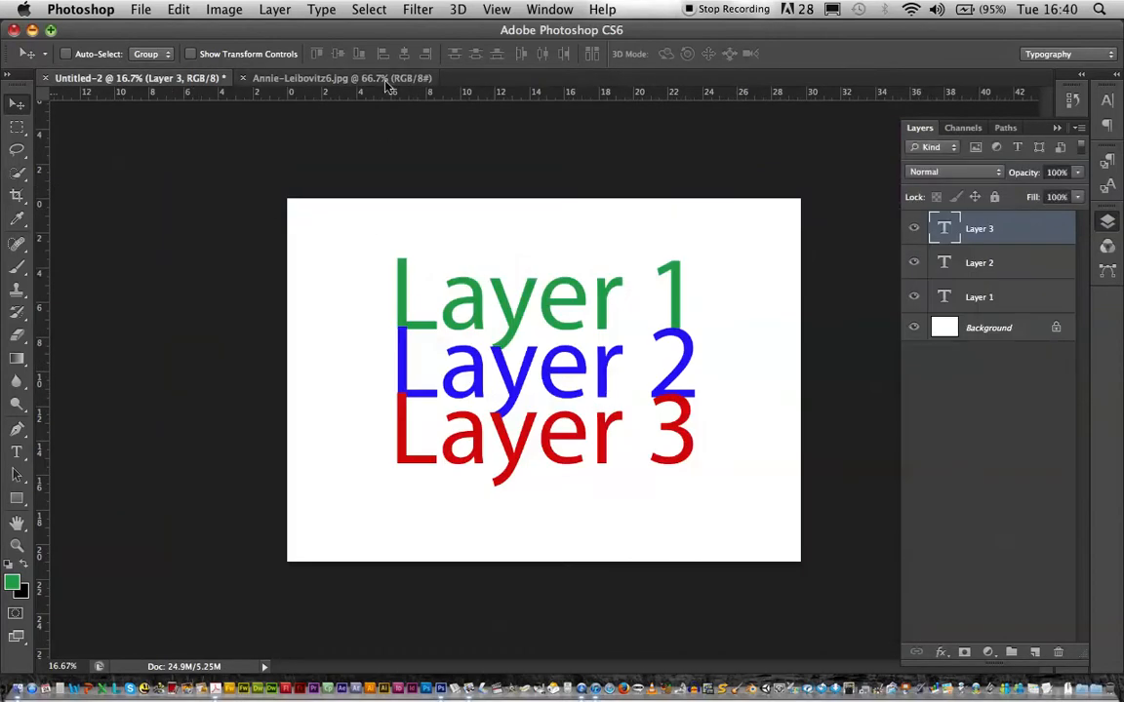
left_click(322, 77)
left_click(132, 75)
Hide text layers Layer 1, Layer 2 and Layer 3, and toggle the Background's visibility, leaving it shown
left_click(913, 296)
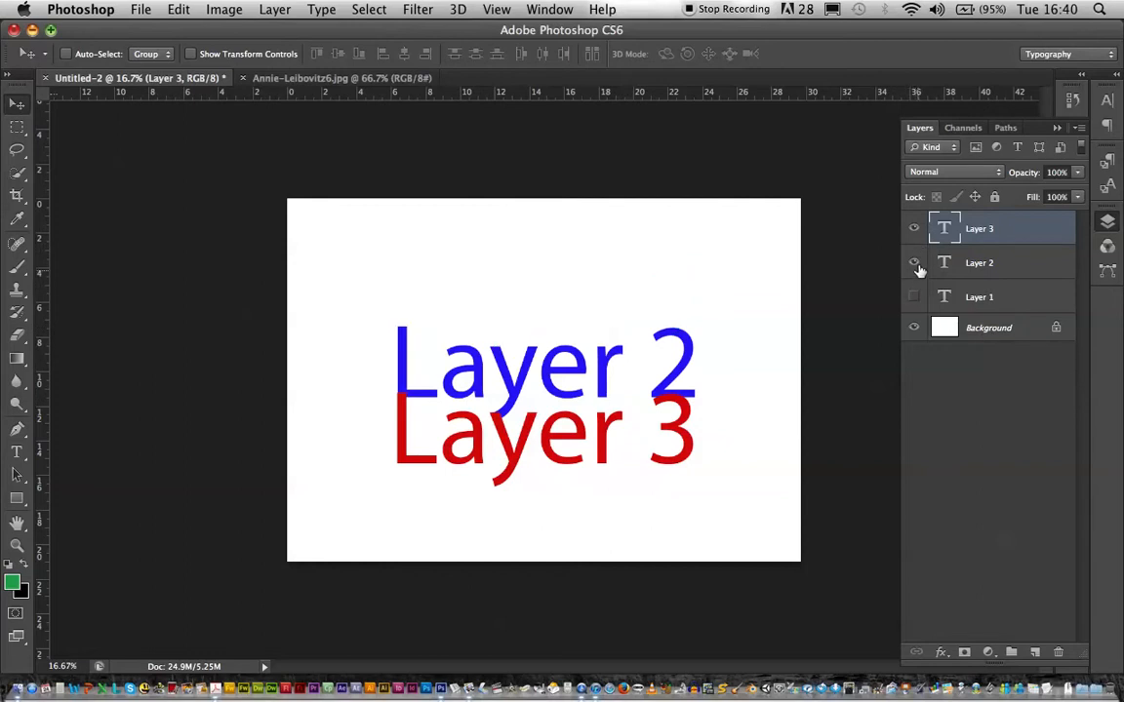
left_click(913, 263)
left_click(912, 228)
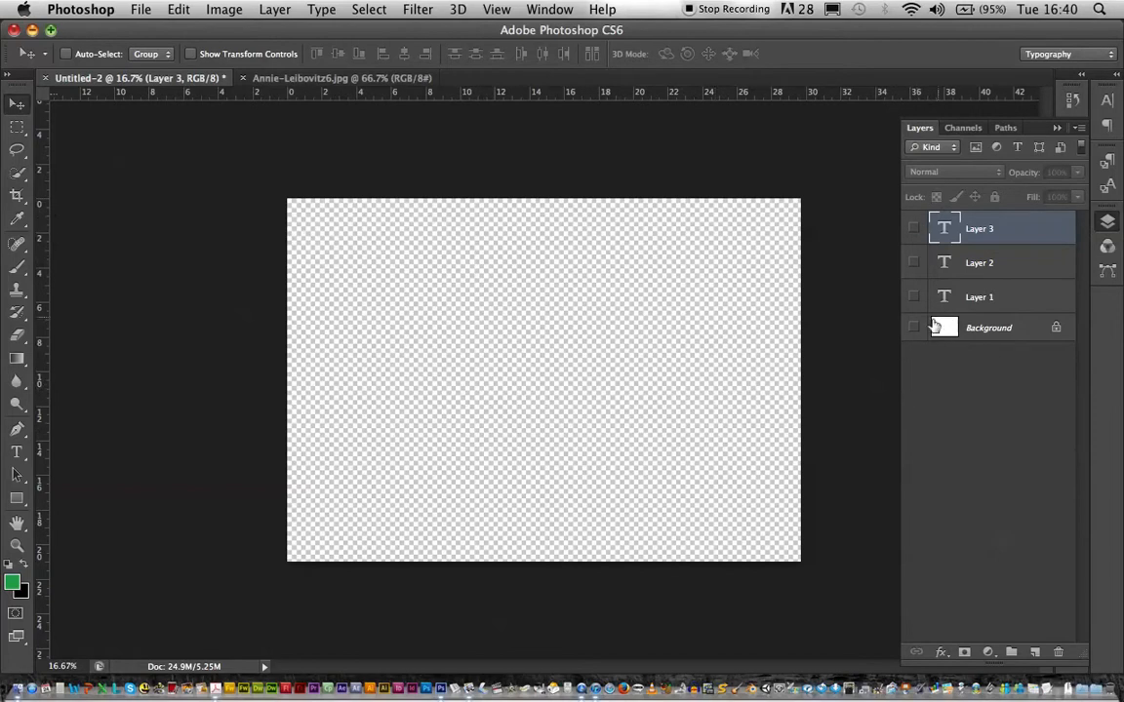
left_click(914, 328)
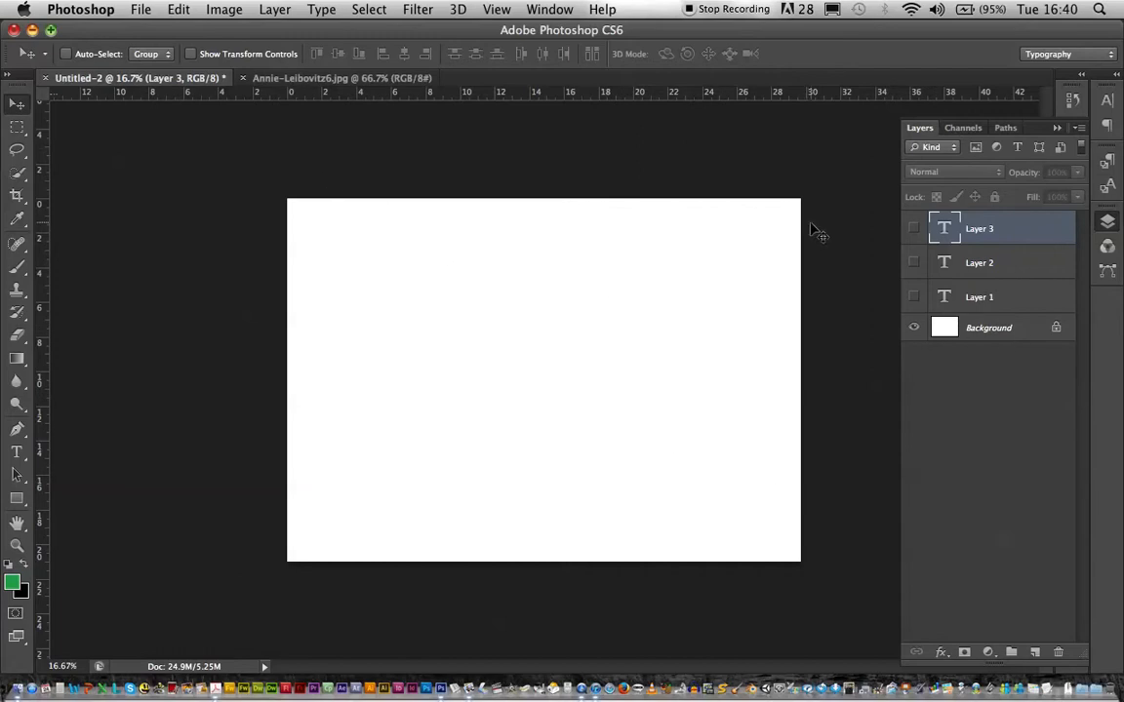
left_click(914, 328)
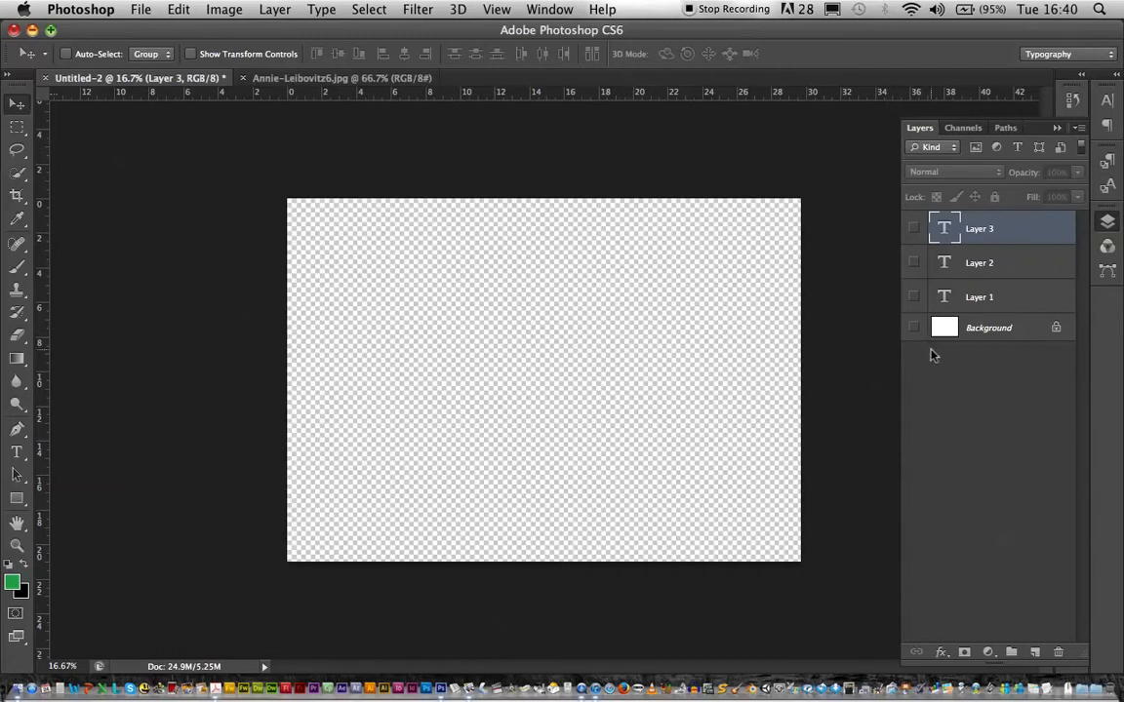
left_click(914, 329)
Convert the locked Background into a regular layer with the default name and shift it down and right on the canvas
left_click(1057, 332)
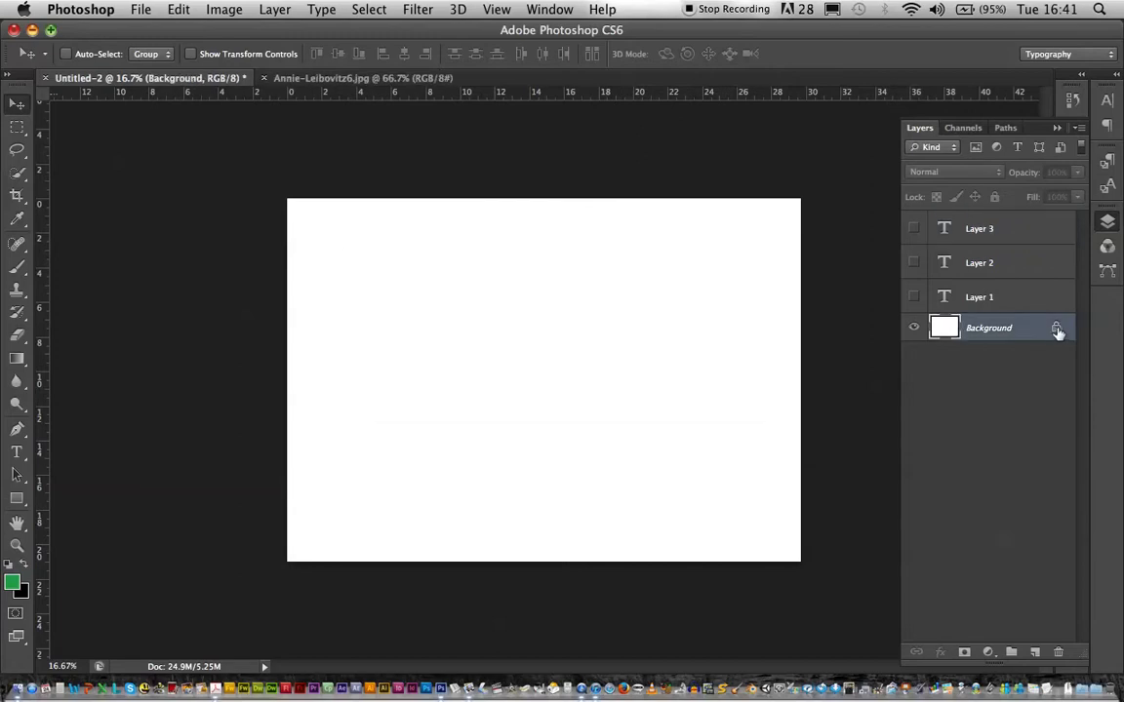
double_click(980, 330)
left_click(723, 285)
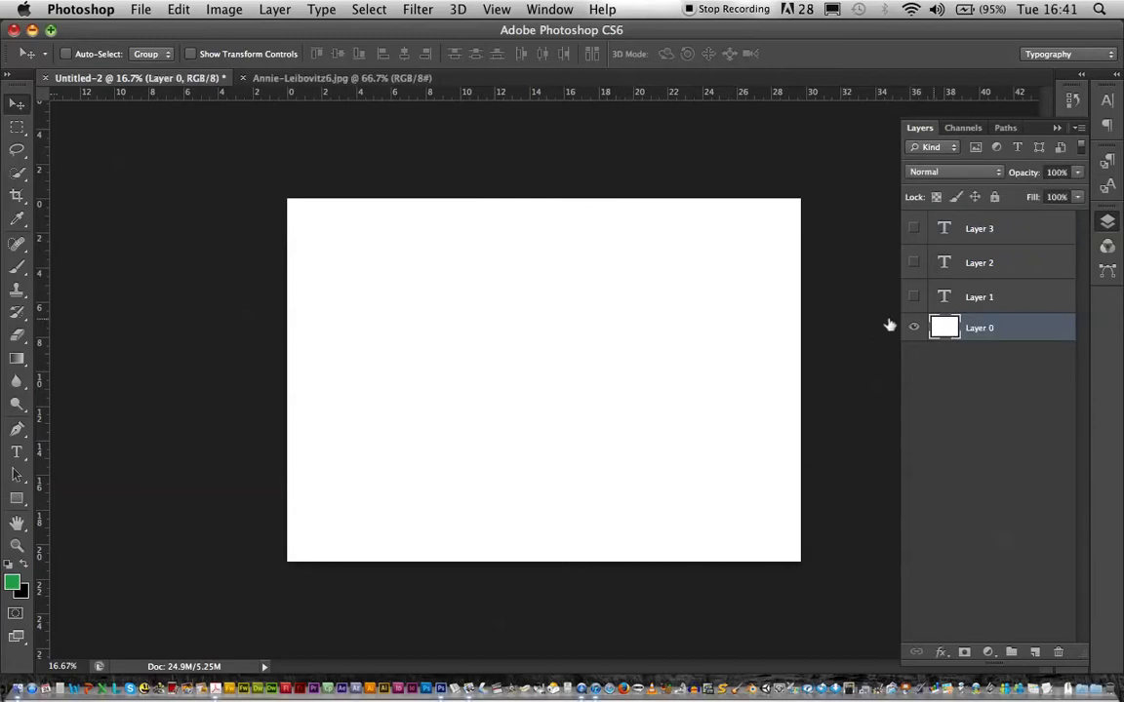
left_click_drag(445, 285, 697, 396)
left_click_drag(662, 340, 647, 376)
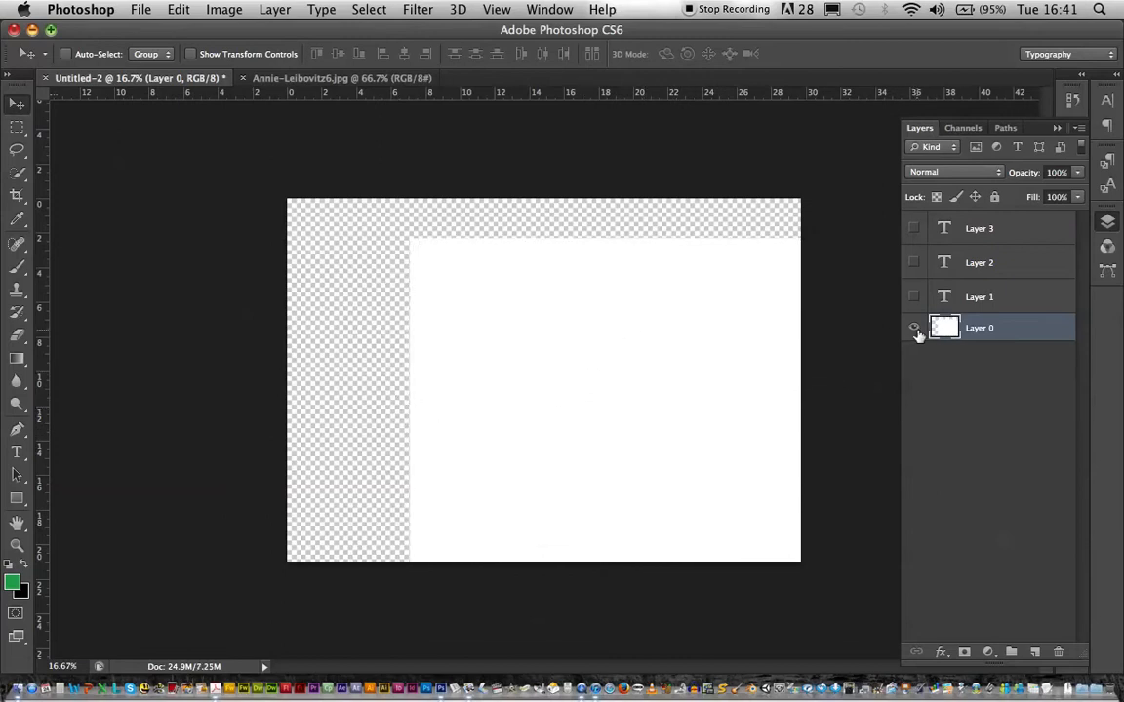
Hide Layer 0, show Layer 1, Layer 2 and Layer 3 one by one, and show Layer 0 again
left_click(915, 329)
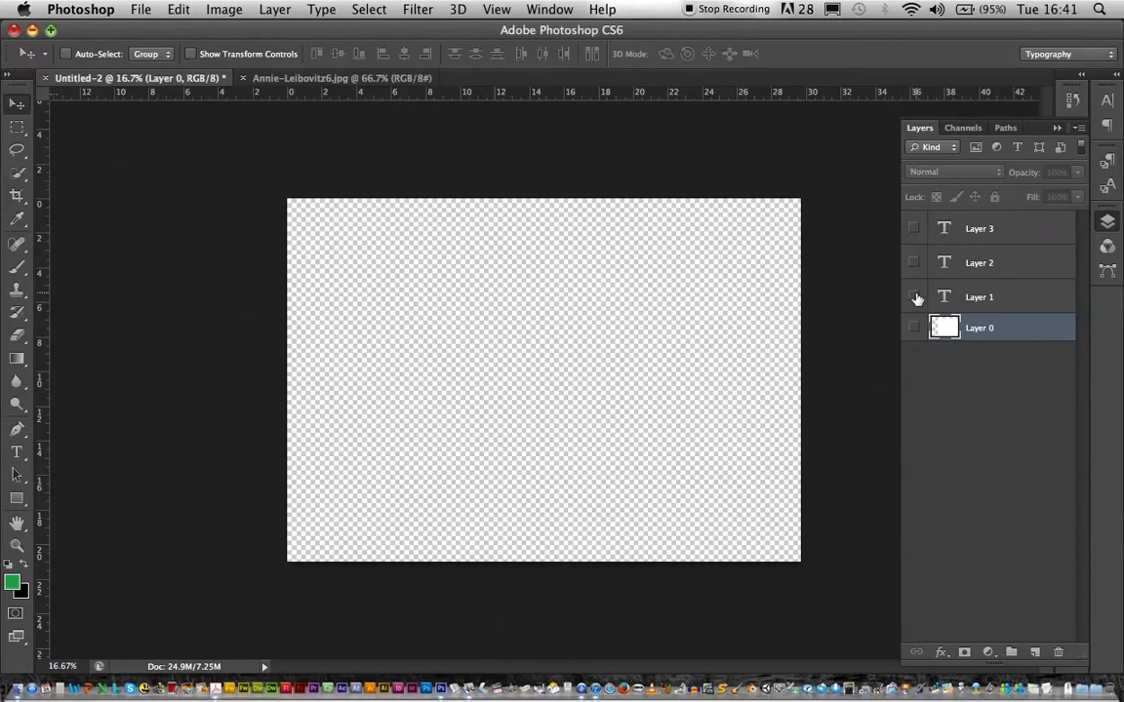
left_click(914, 297)
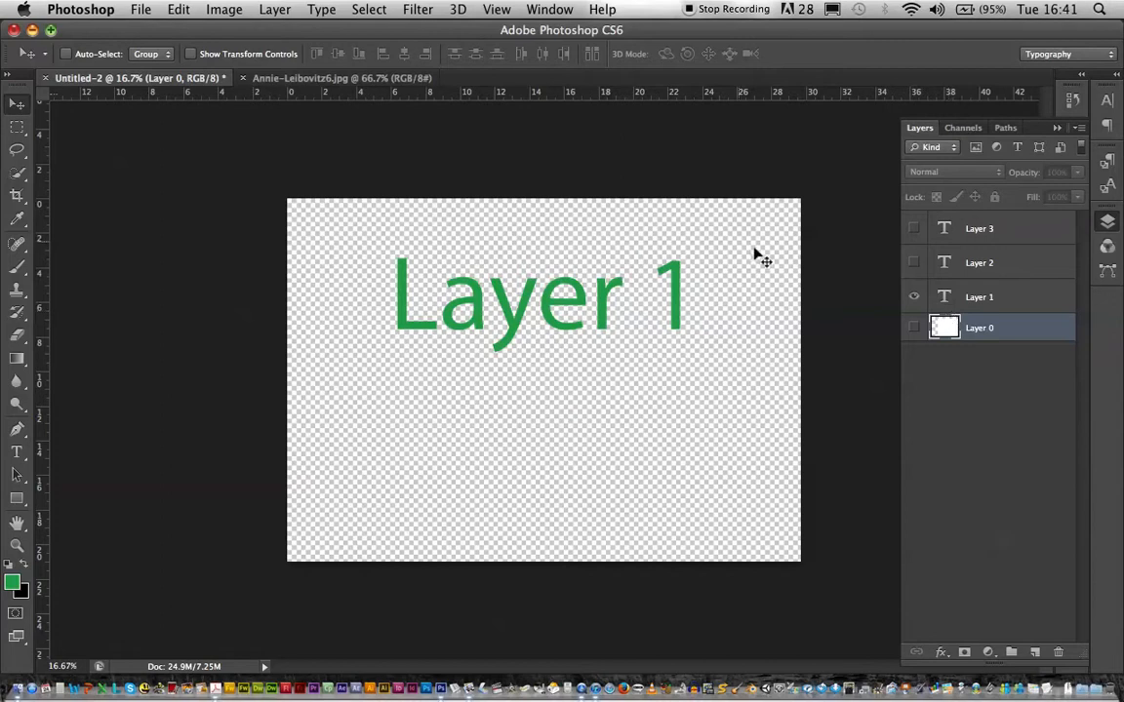
left_click(913, 264)
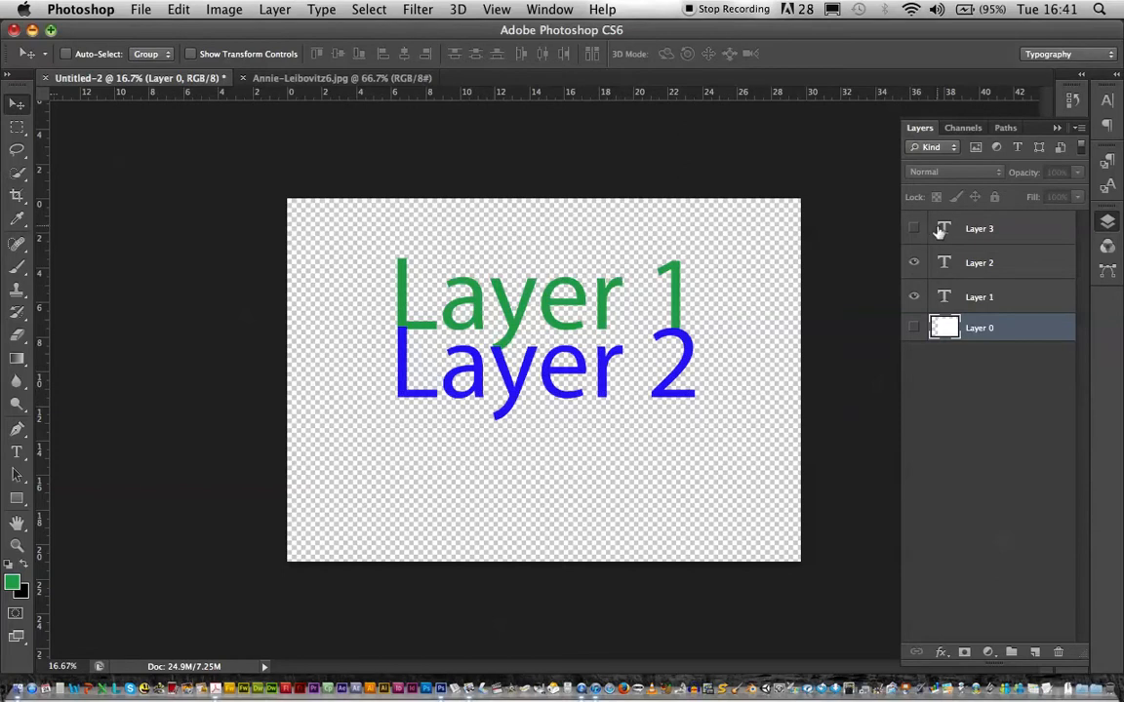
left_click(913, 228)
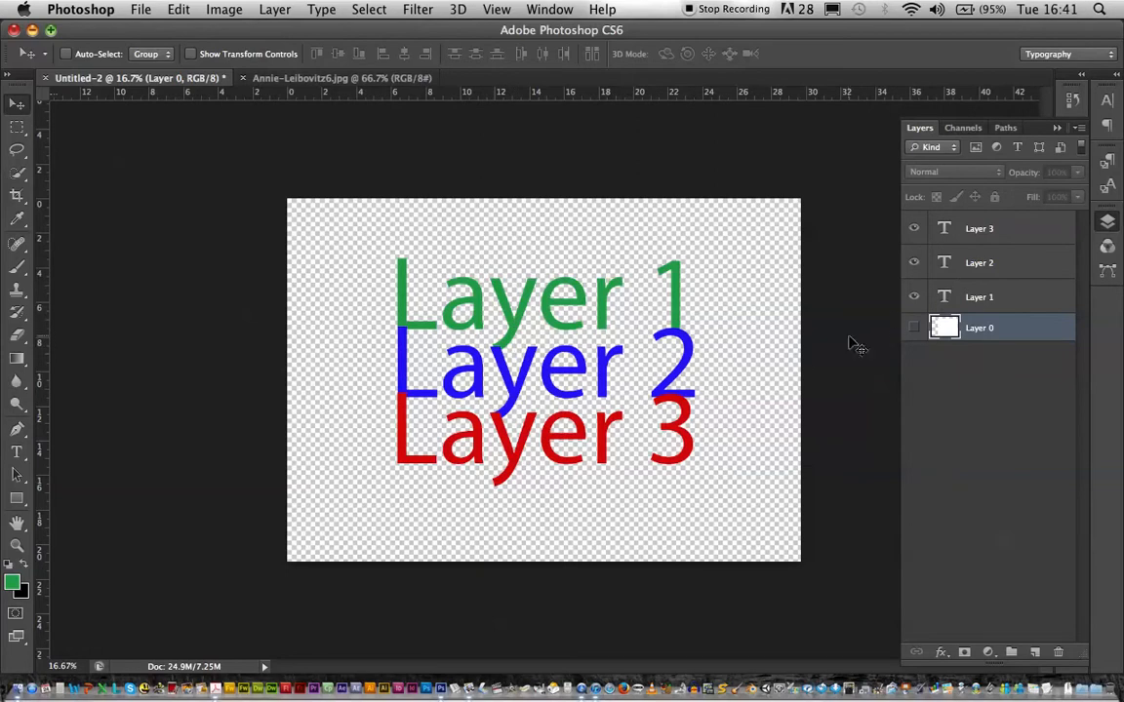
left_click(915, 328)
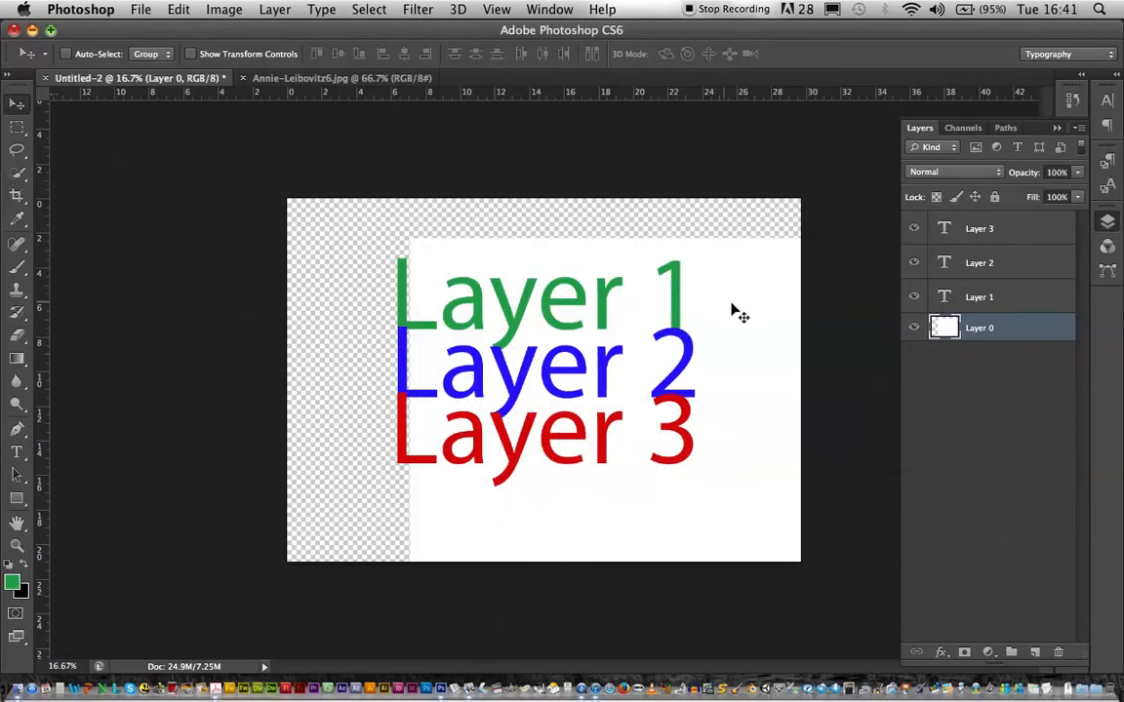
Reposition Layer 0 so it covers the whole canvas, and move it directly above Layer 1 in the stacking order
left_click_drag(723, 316, 600, 331)
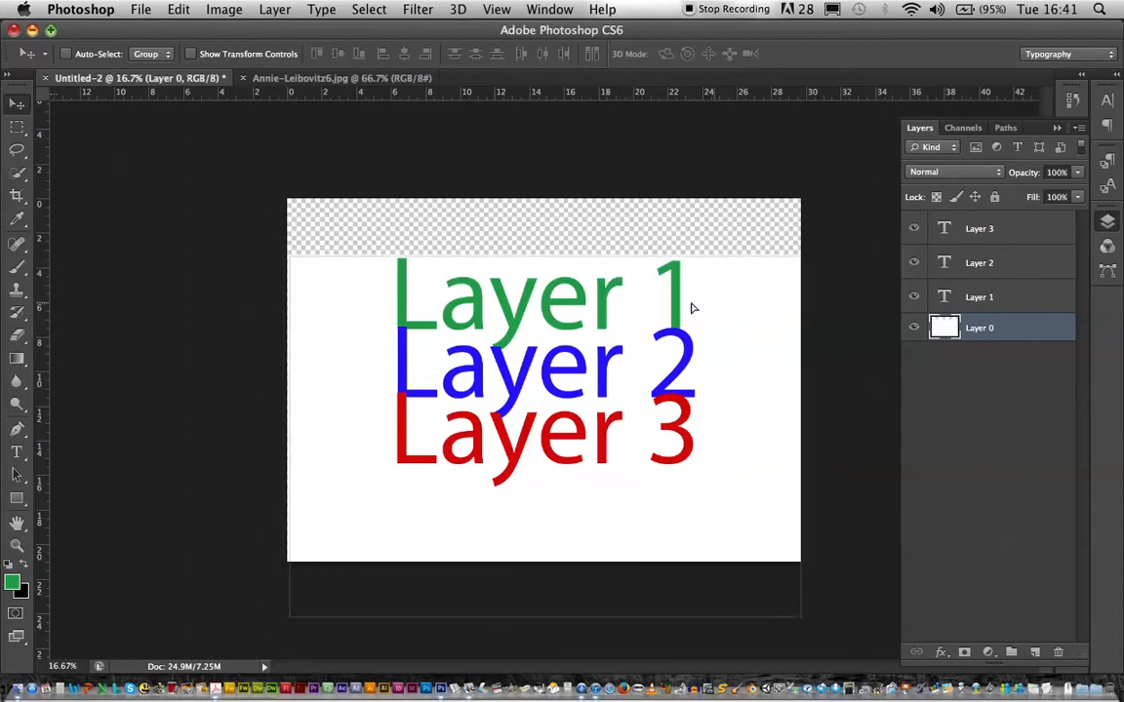
left_click_drag(717, 313, 632, 331)
left_click_drag(466, 308, 514, 342)
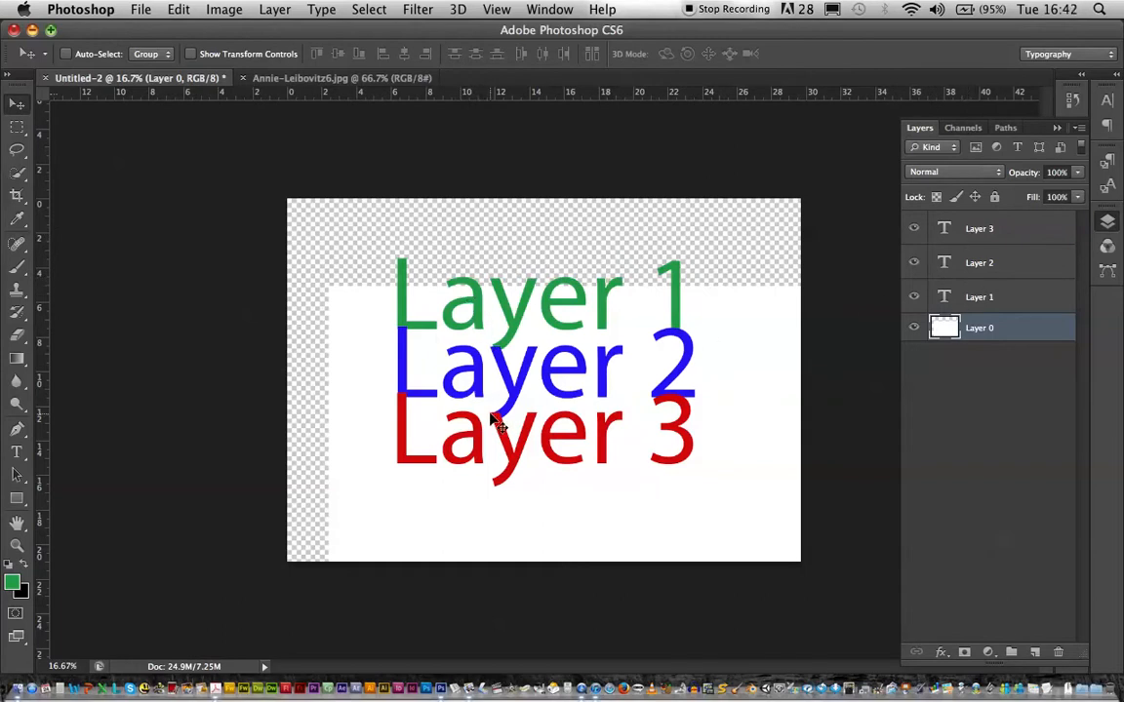
left_click_drag(699, 406, 641, 366)
left_click_drag(332, 289, 390, 307)
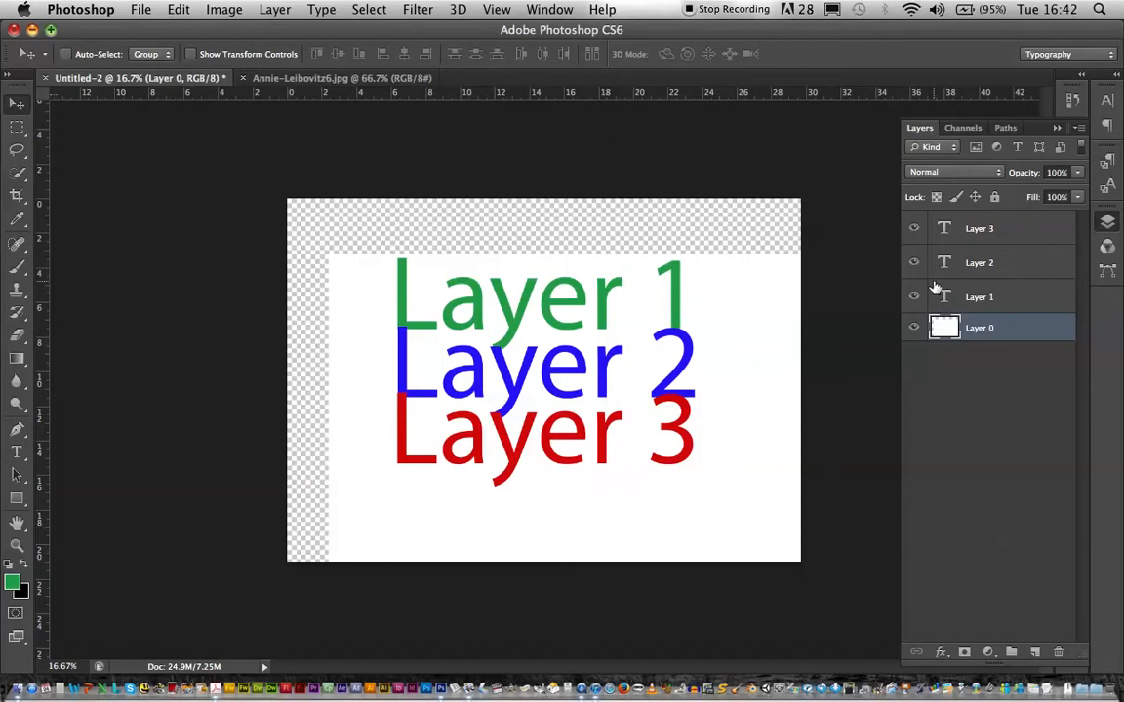
left_click_drag(399, 276, 343, 276)
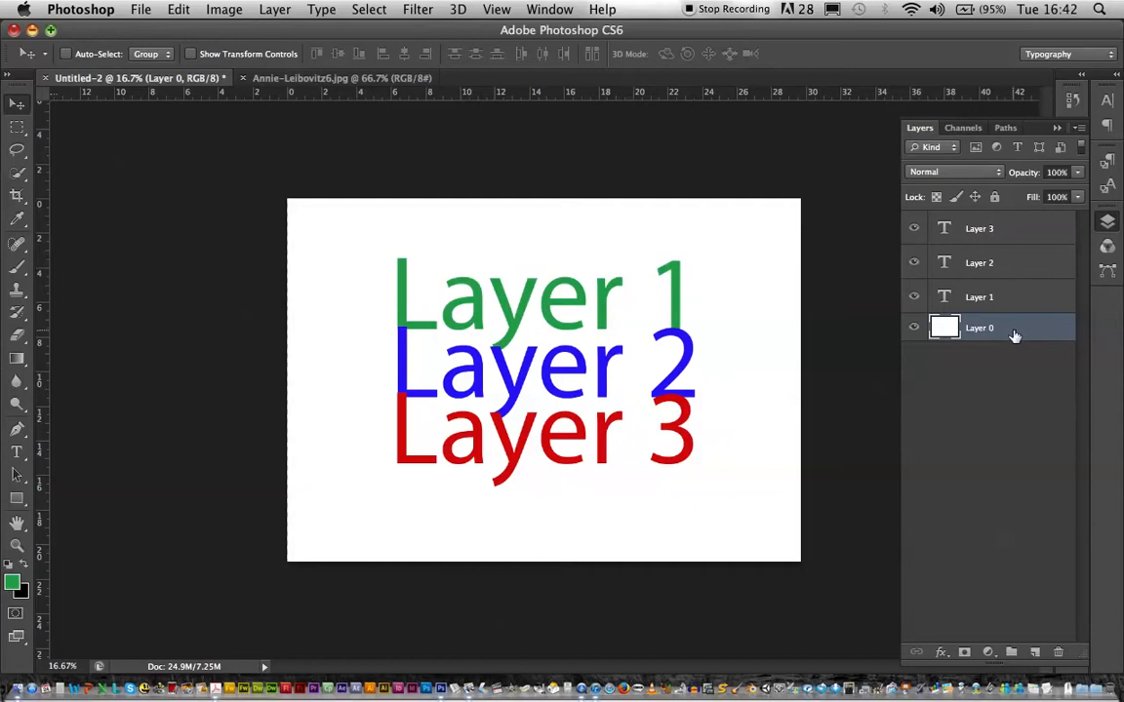
left_click_drag(1014, 334, 1012, 296)
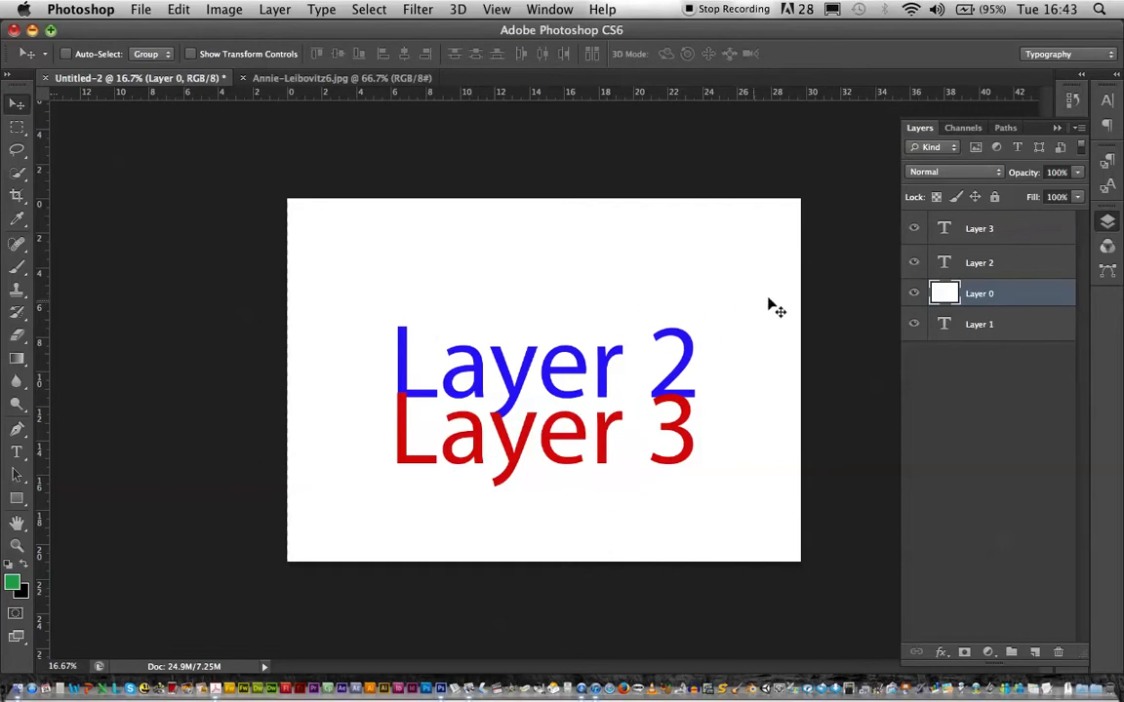
Toggle Layer 0's visibility off and on while moving it up the stack, above Layer 2 and finally above Layer 3
left_click(913, 293)
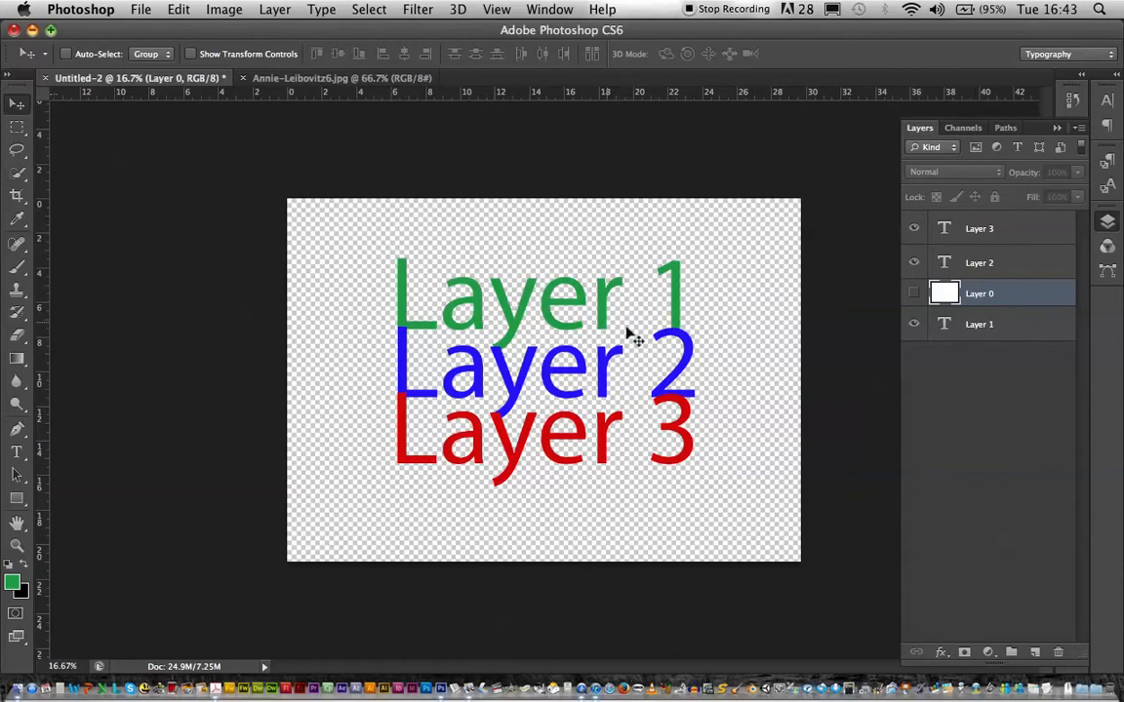
left_click_drag(1010, 301, 1004, 255)
left_click(913, 259)
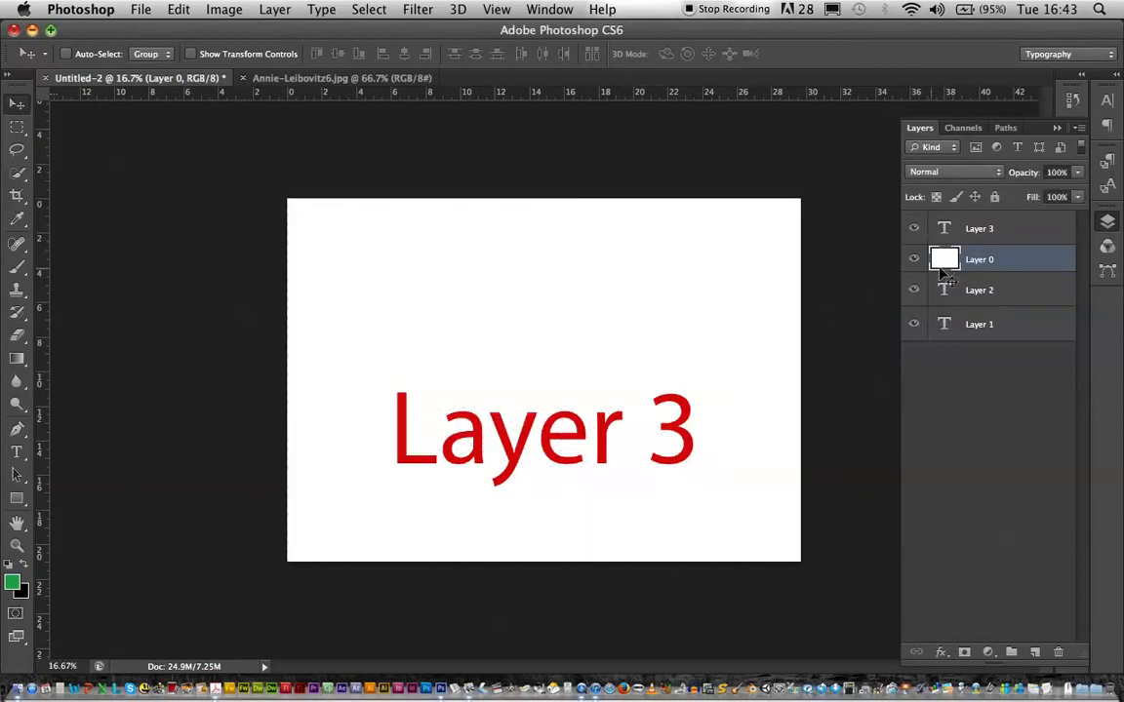
left_click_drag(1014, 239, 1013, 224)
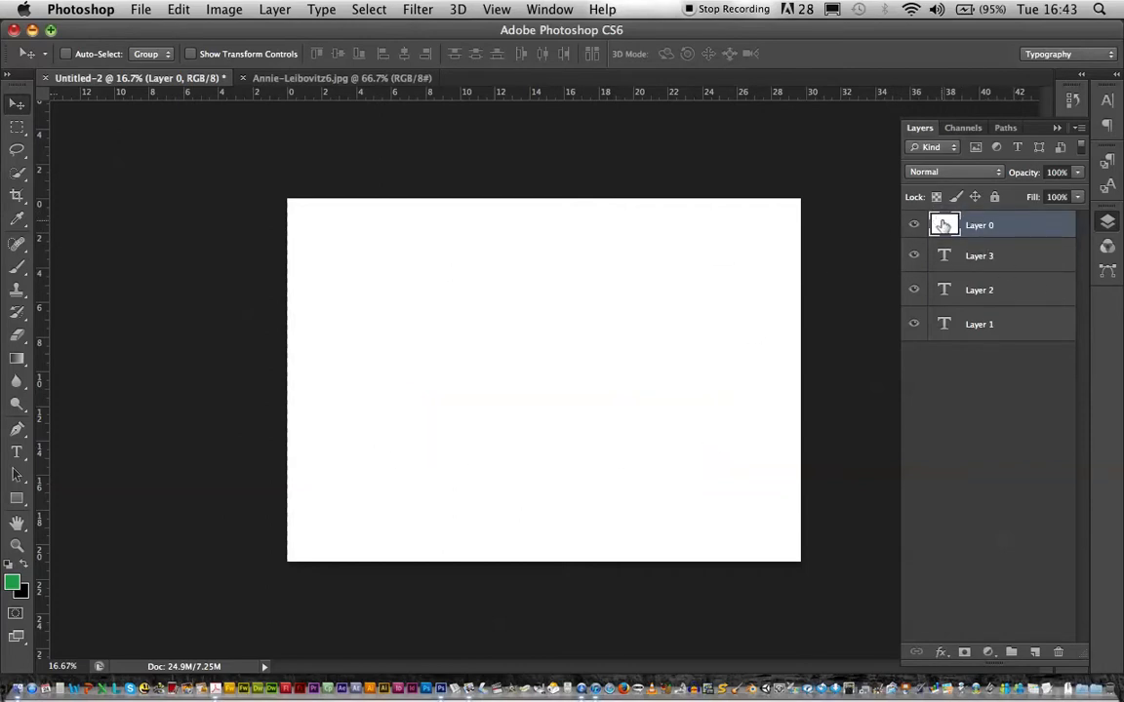
Shift Layer 0 around the canvas, move it beneath all the text layers, and reposition it to cover the whole canvas
left_click_drag(577, 293, 384, 293)
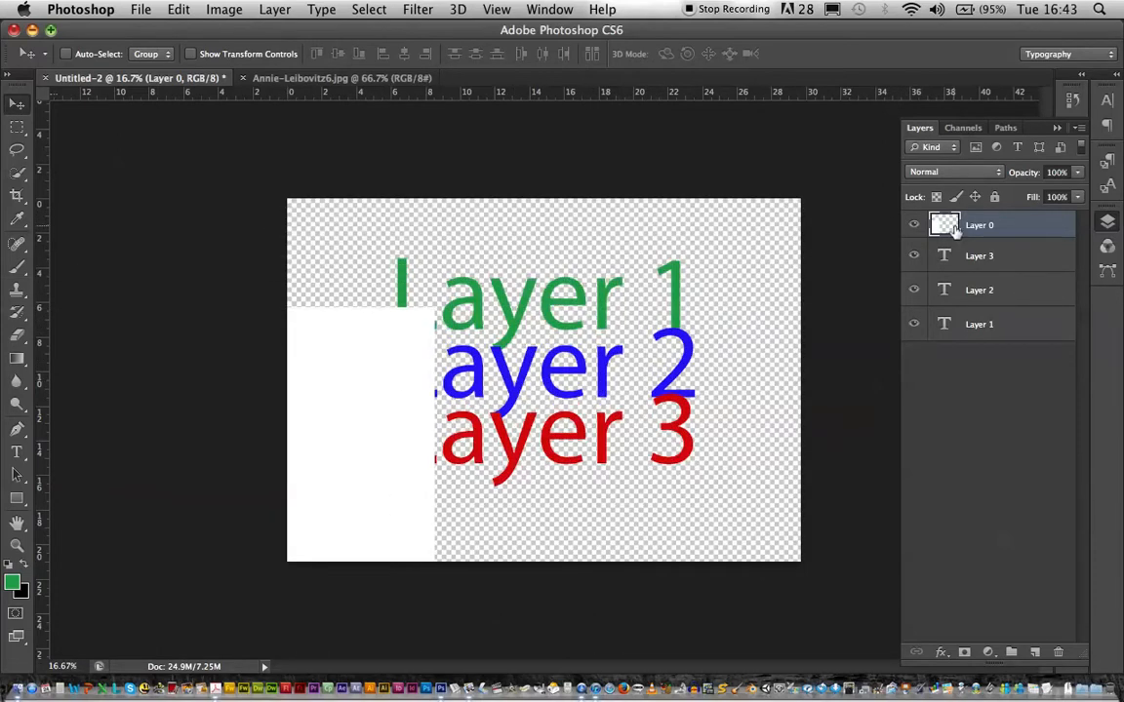
left_click_drag(369, 371, 687, 305)
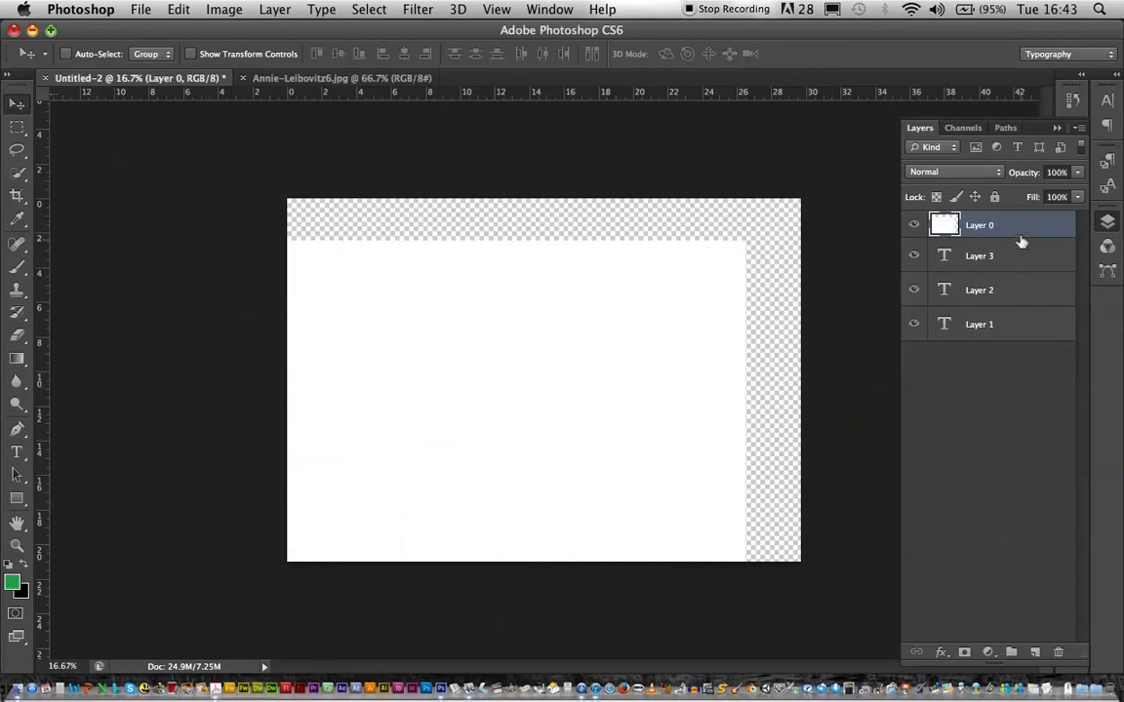
left_click_drag(1015, 229, 998, 337)
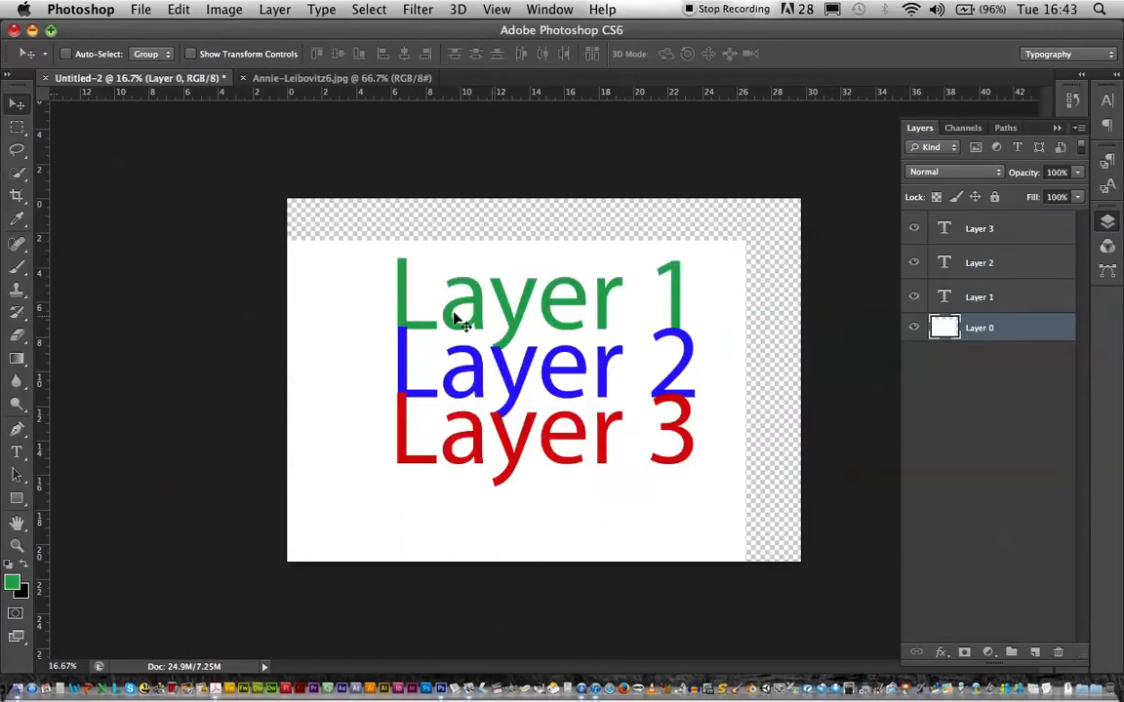
left_click_drag(322, 291, 393, 267)
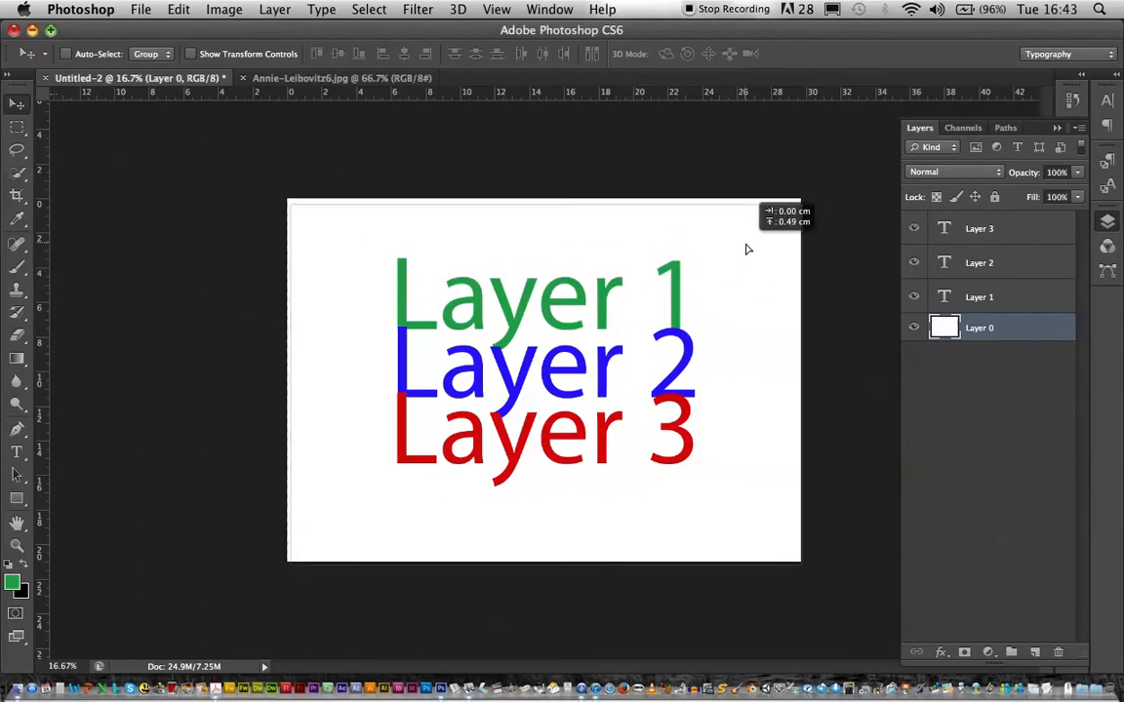
Select each text layer, ending with Layer 2, and toggle Layer 3, Layer 2 and Layer 1 off and on in turn
left_click(1044, 288)
left_click(1040, 232)
left_click(1016, 265)
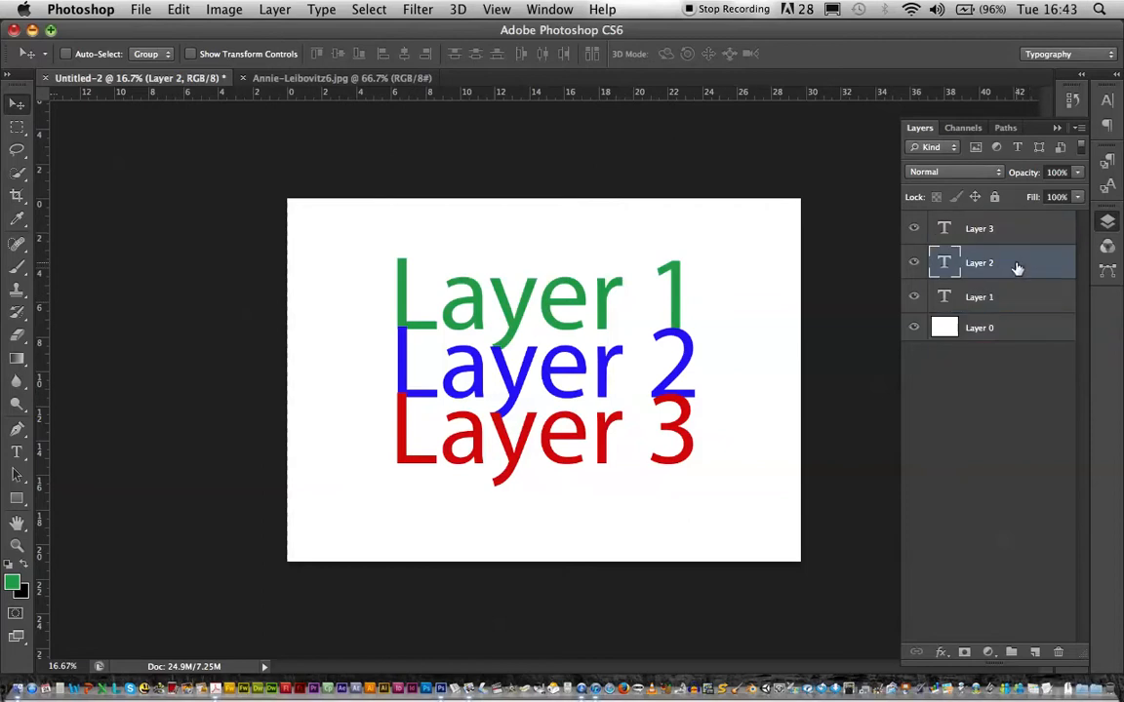
left_click(914, 230)
left_click(914, 230)
left_click(914, 262)
left_click(914, 261)
left_click(914, 295)
left_click(914, 296)
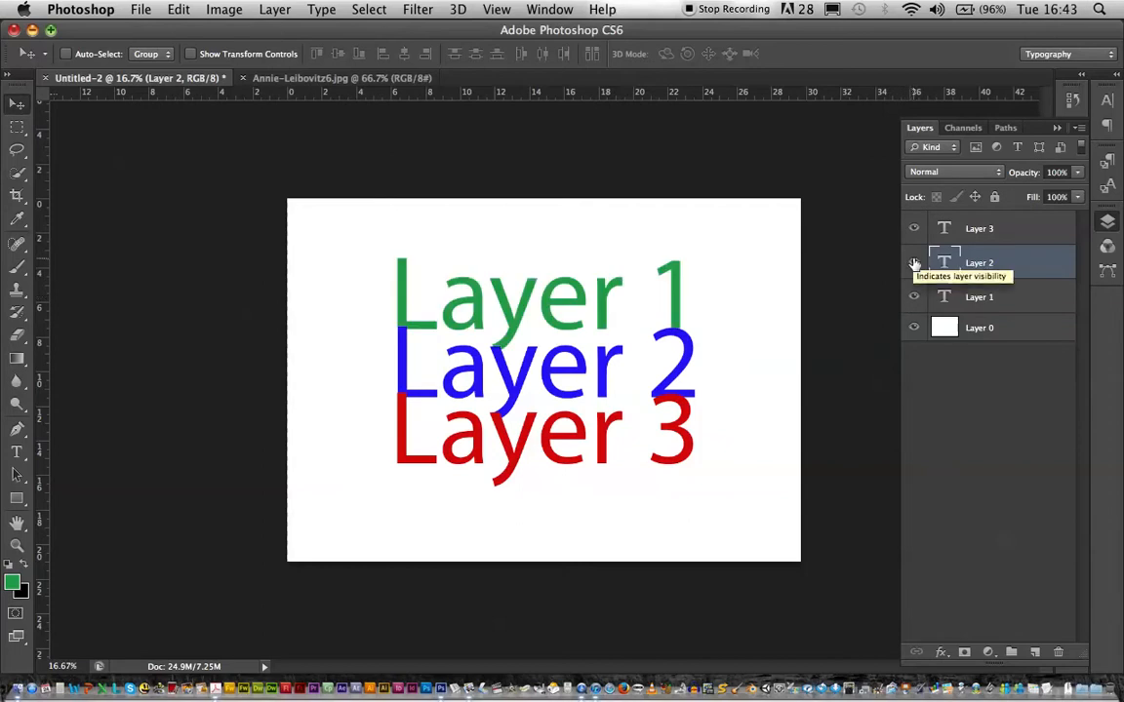
Move the Layer 2 and Layer 1 texts down and slightly left on the canvas so all three texts overlap
left_click_drag(464, 307, 449, 345)
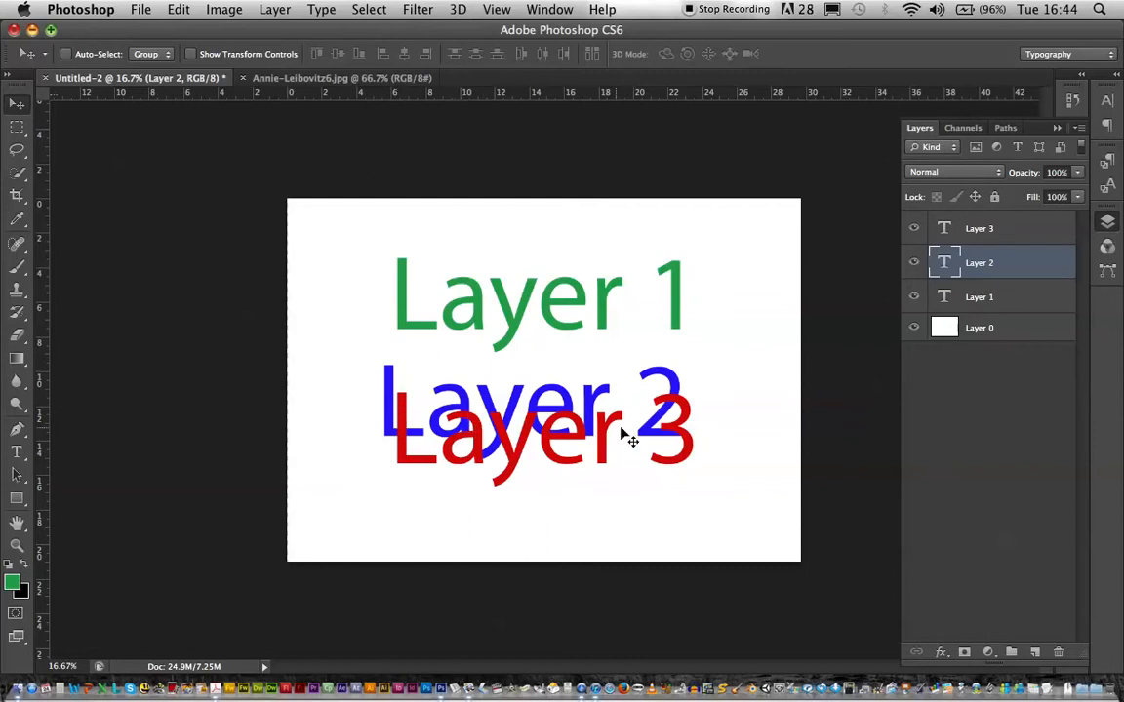
left_click(1006, 297)
left_click_drag(436, 383, 438, 396)
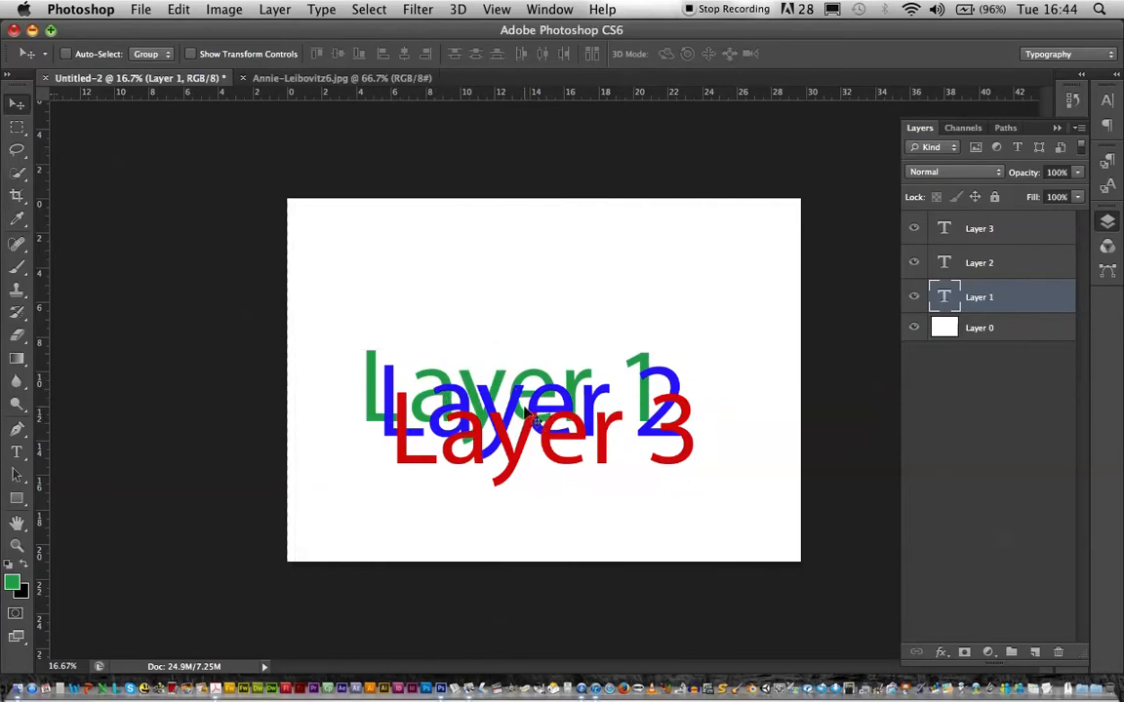
Select Layer 2 and toggle the visibility of Layer 2 and Layer 3 to check how the overlapping texts stack
left_click(1015, 265)
left_click(914, 264)
left_click(914, 263)
left_click(914, 263)
left_click(914, 263)
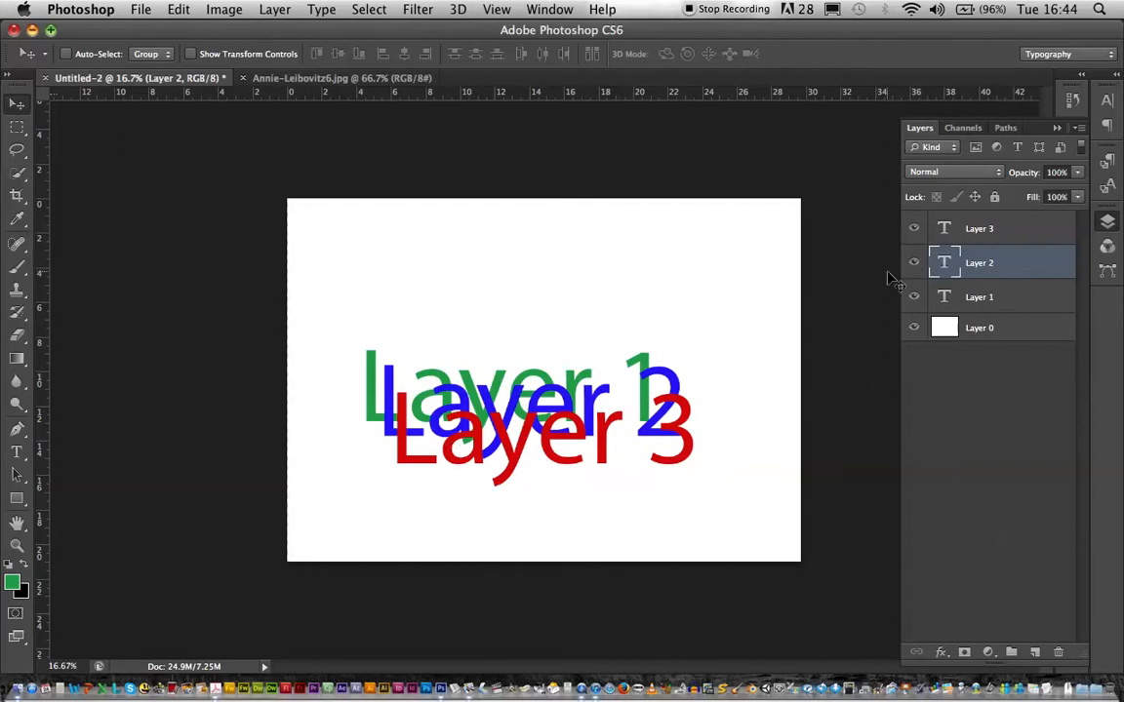
left_click(913, 228)
left_click(914, 228)
Move Layer 2 and Layer 1 in turn to the top of the stack, and shift the Layer 1 text slightly up and left
left_click_drag(997, 271, 988, 231)
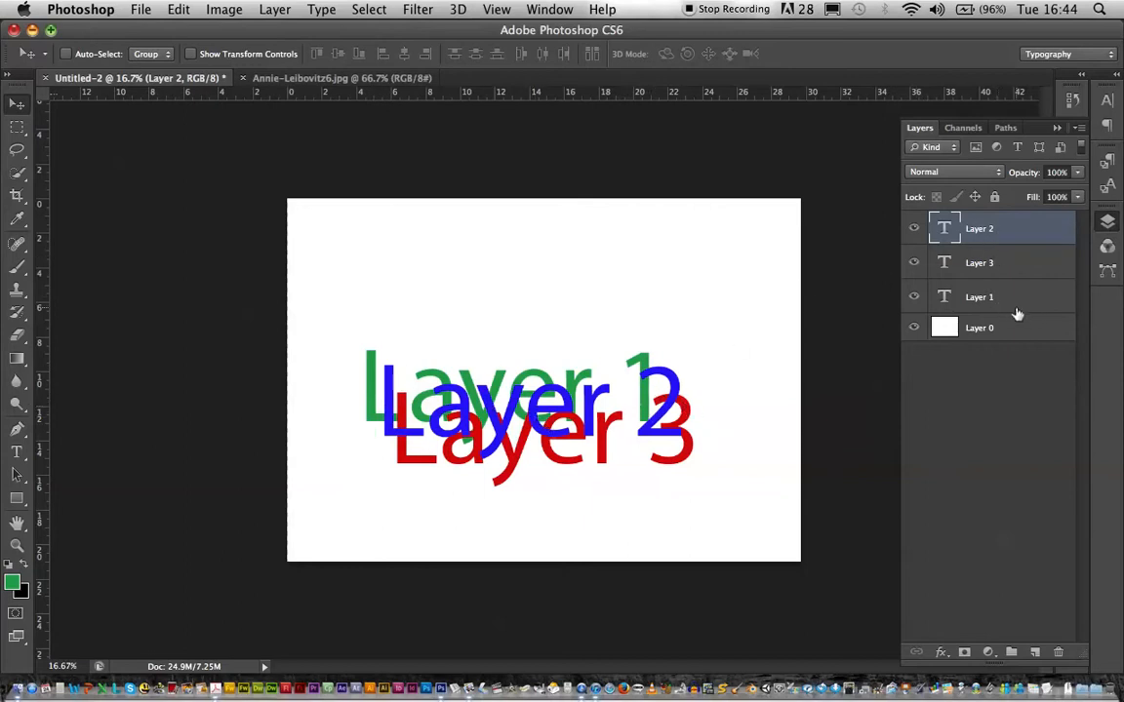
left_click(976, 302)
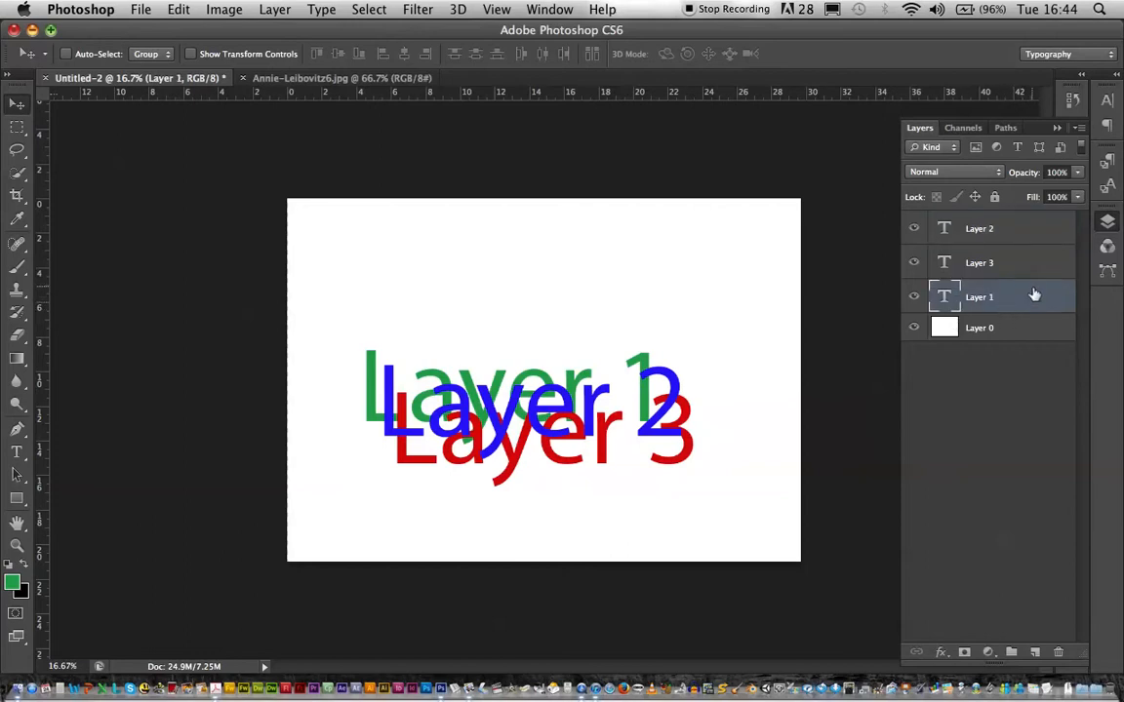
left_click_drag(1013, 304, 1011, 222)
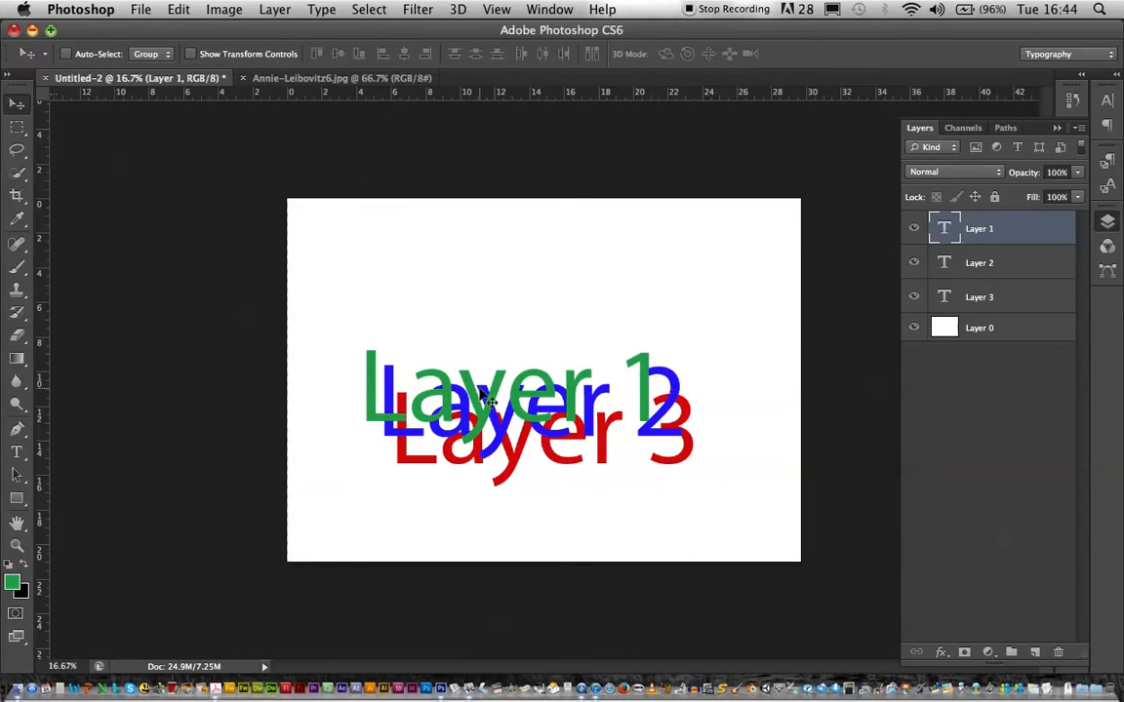
left_click_drag(468, 418, 466, 387)
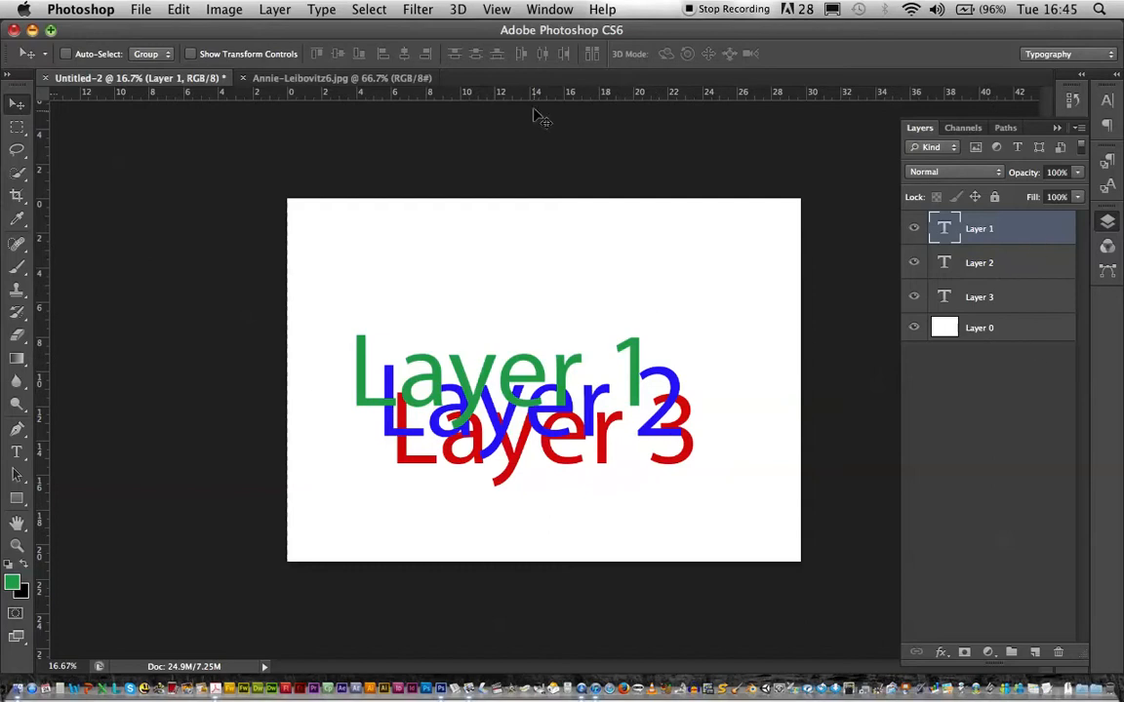
Switch to the Annie-Leibovitz6.jpg document and duplicate its Background layer
left_click(298, 78)
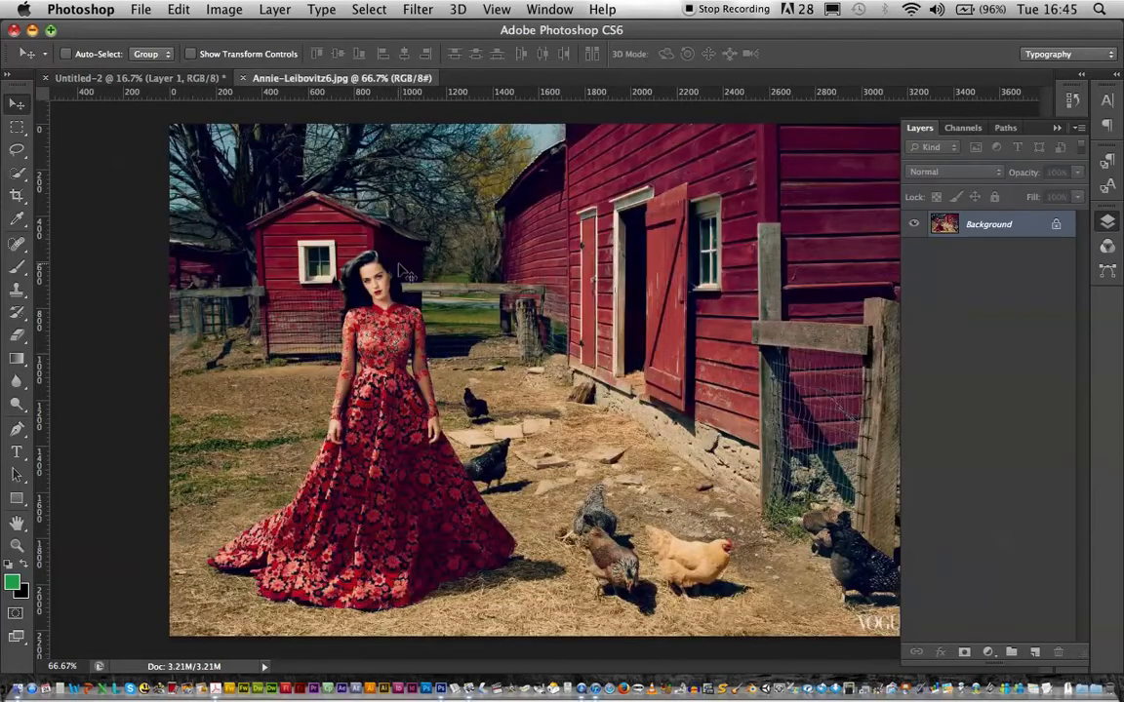
key("super+plus")
key("super+plus")
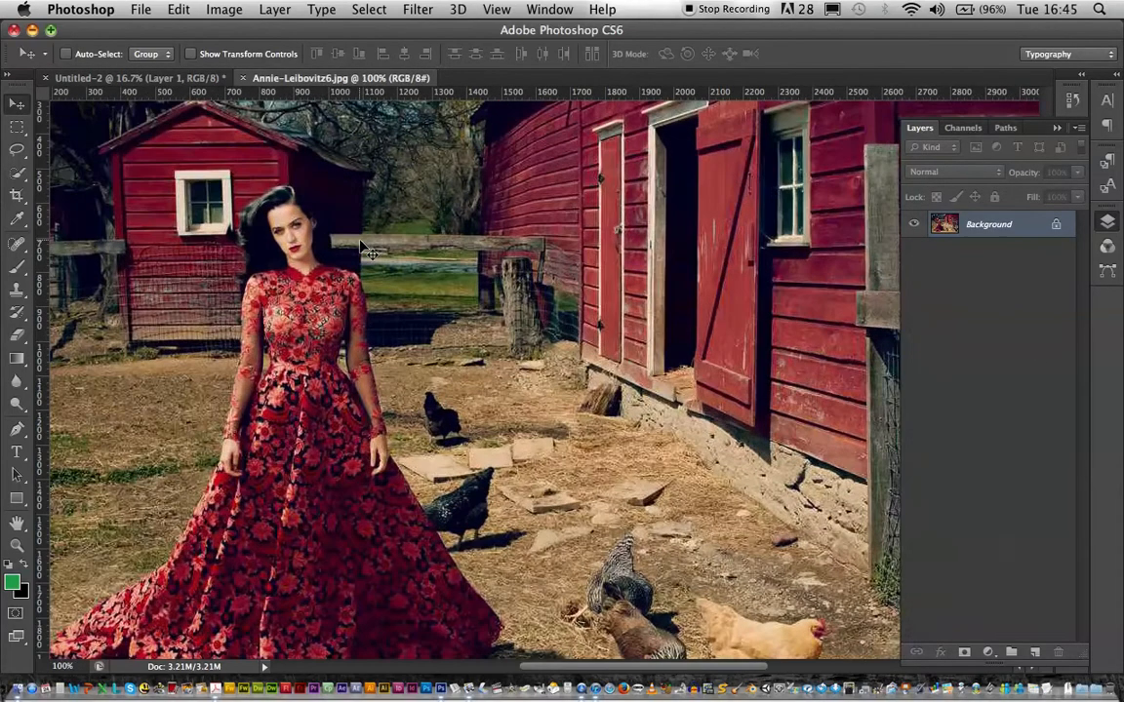
key("super+minus")
key("super+minus")
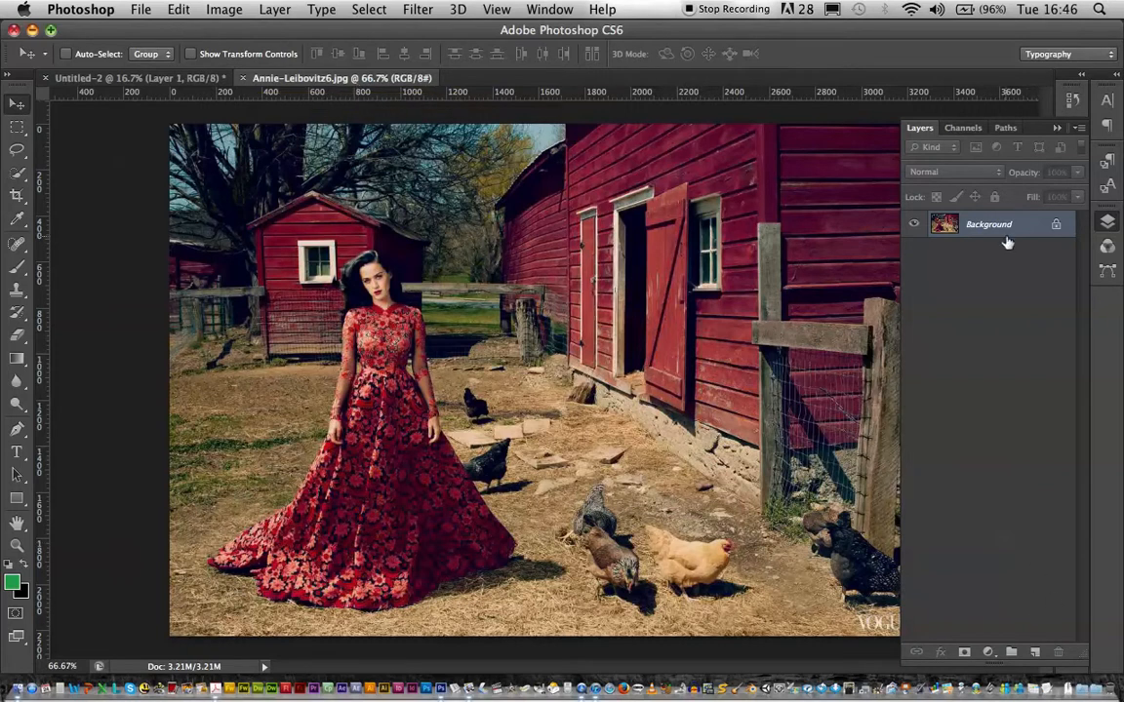
left_click_drag(1002, 228, 1035, 651)
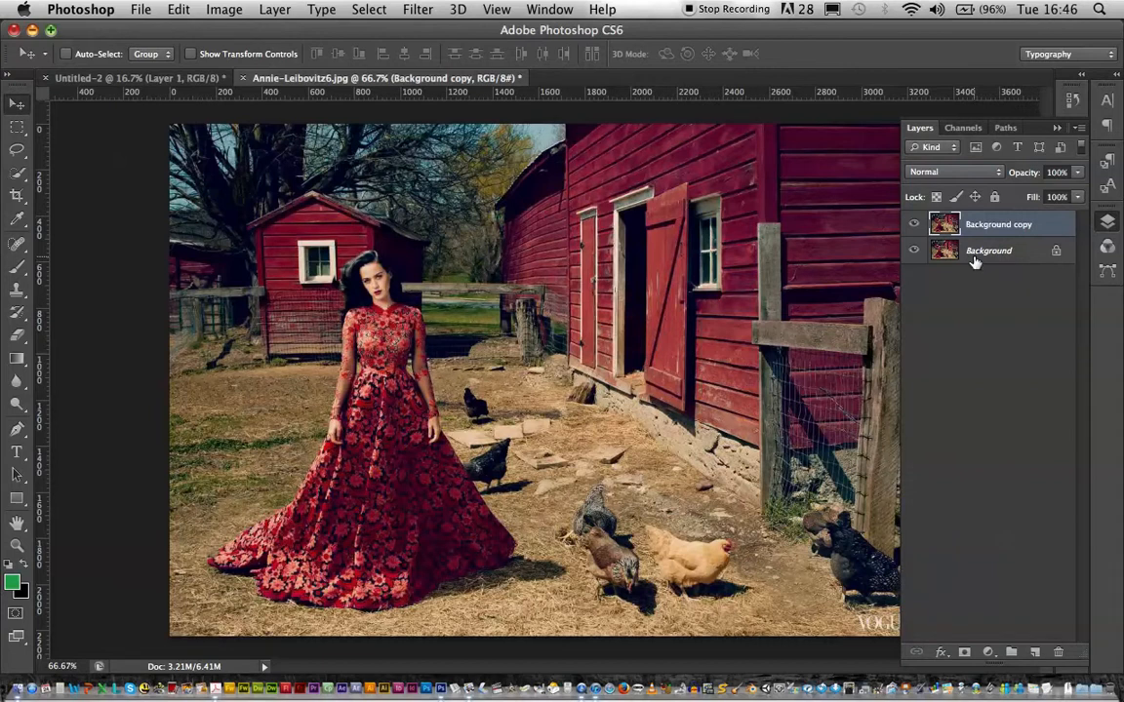
Open the Save As options for the layered document in Photoshop format and cancel without saving
key("super+shift+s")
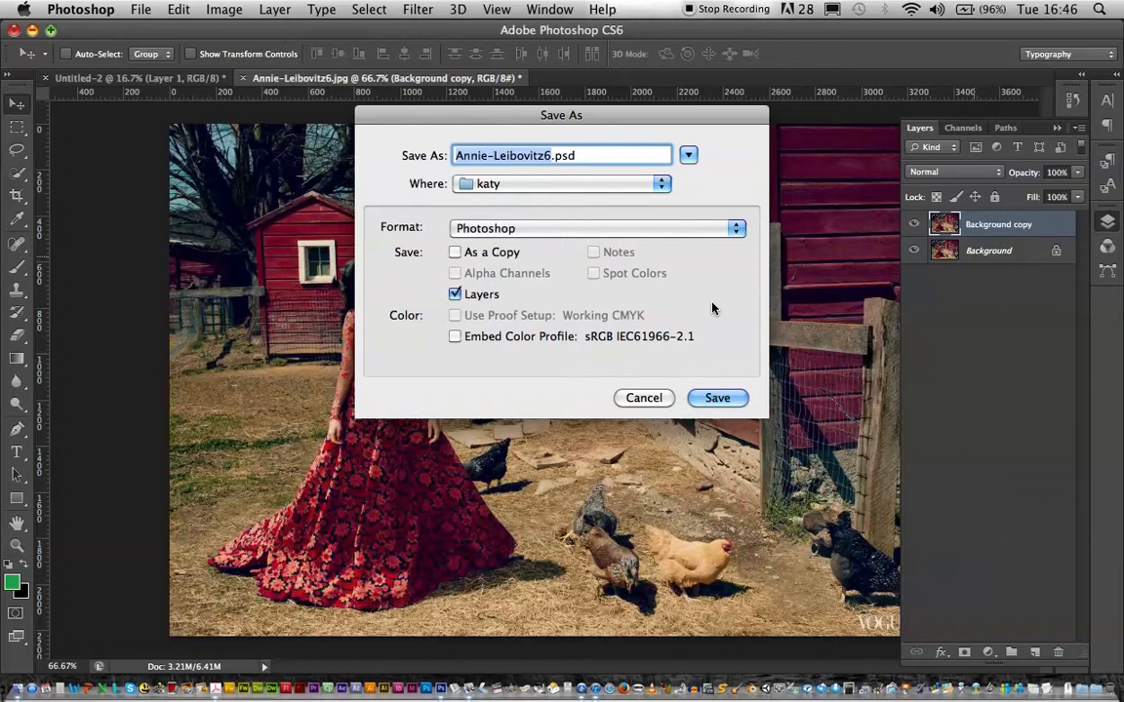
left_click(643, 400)
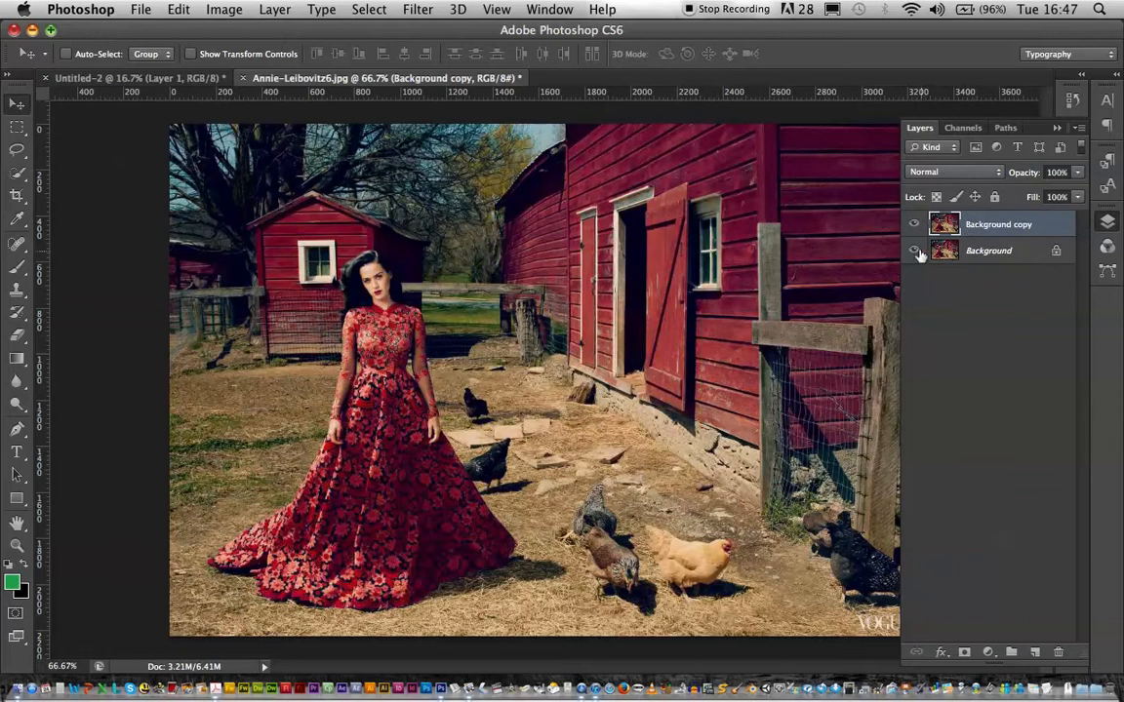
Shift Background copy down and left, toggle its visibility to compare it with the original, and move it back over the Background
left_click_drag(468, 260, 305, 390)
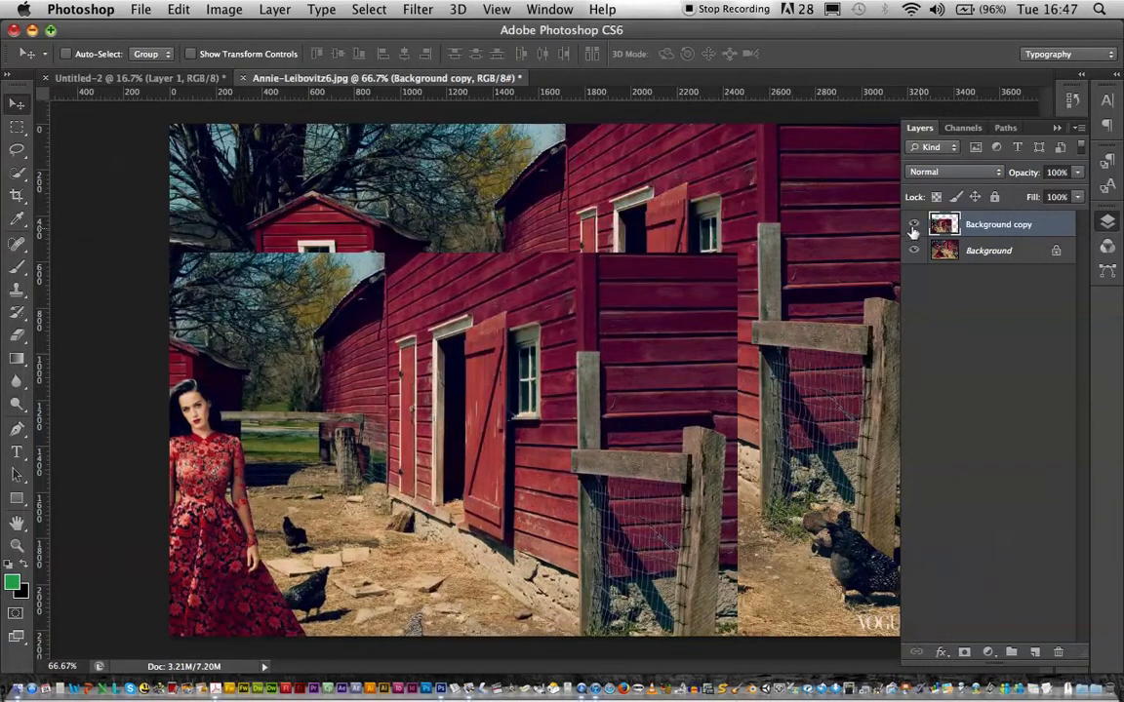
key("super+comma")
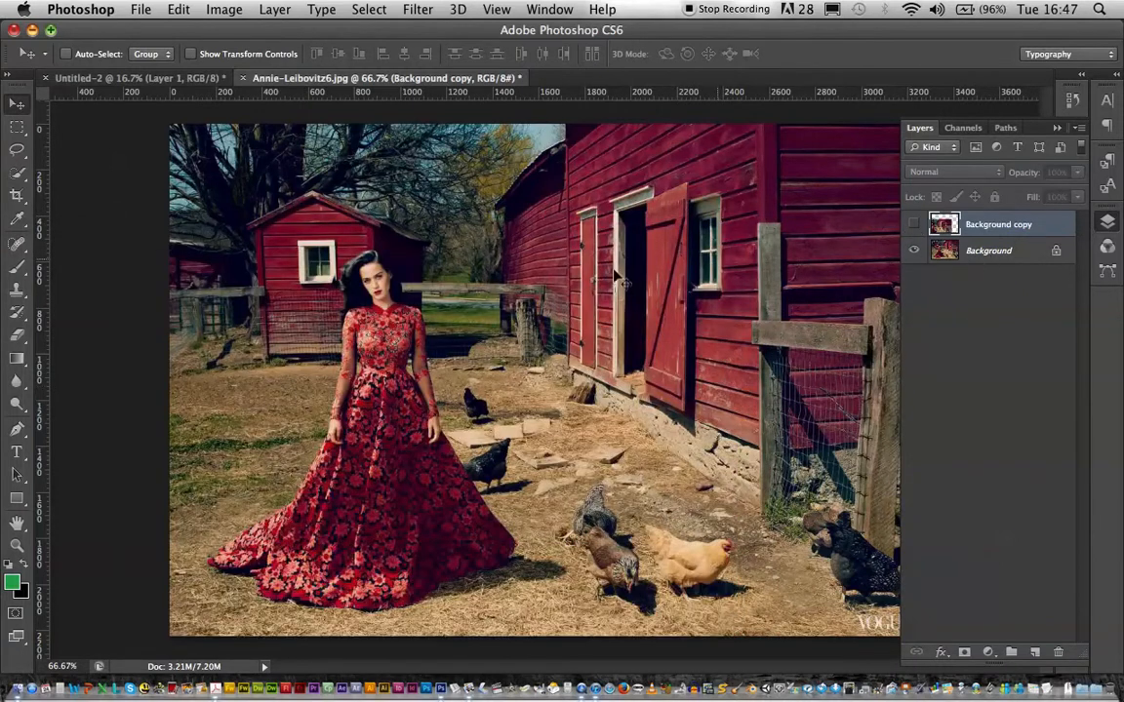
left_click(914, 224)
left_click_drag(442, 358, 614, 305)
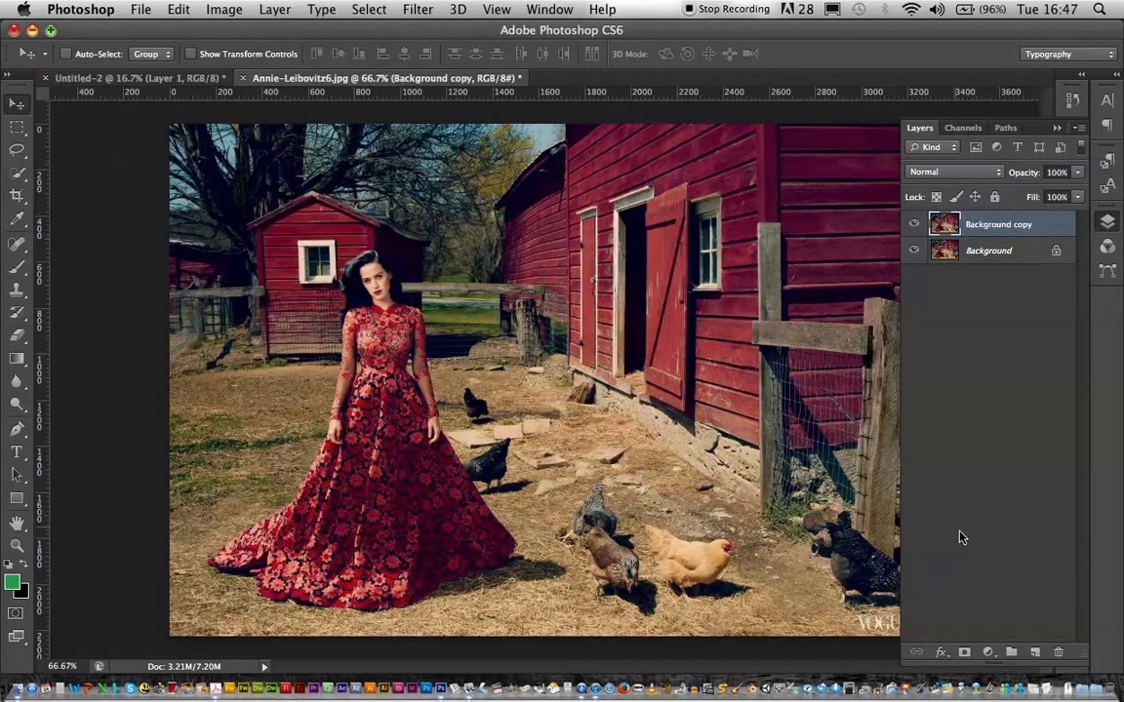
Add a layer mask to Background copy, hide the Background layer, and invert the mask to solid black
left_click(966, 652)
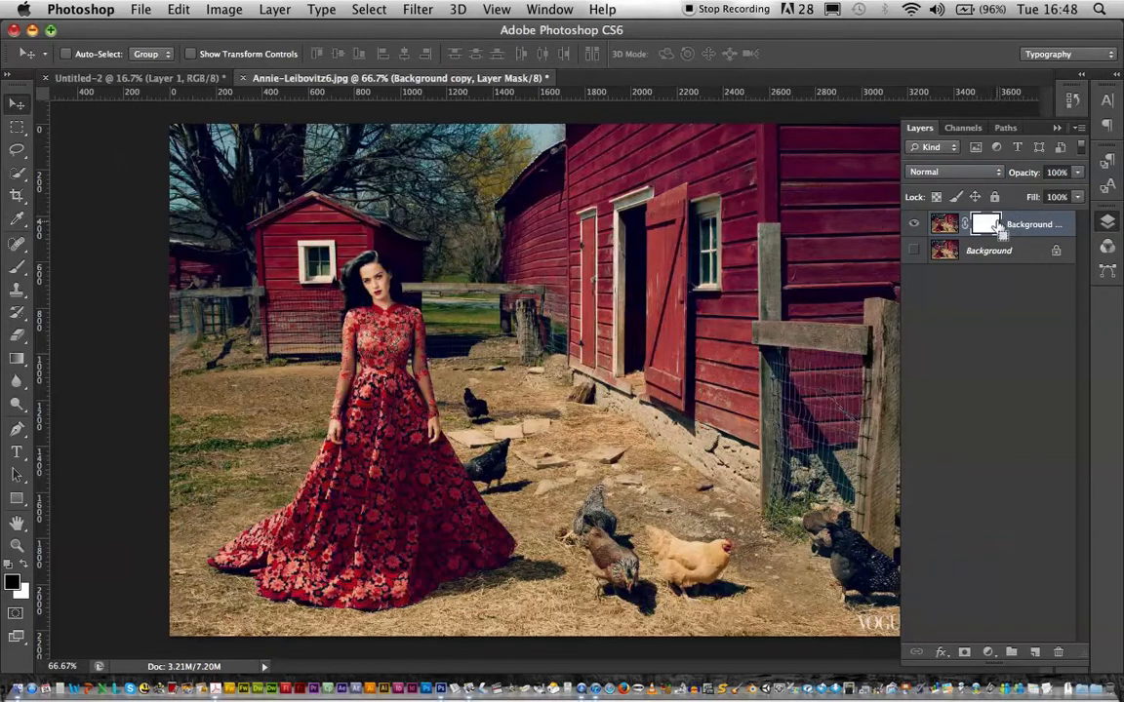
key("super+i")
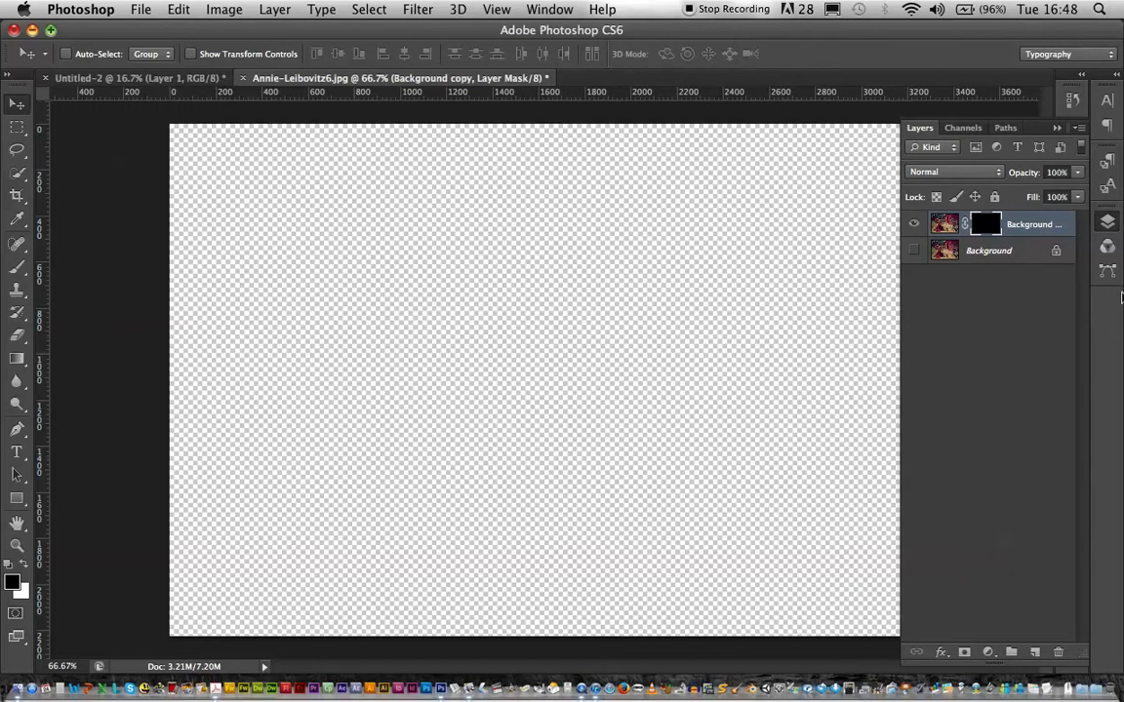
key("super+i")
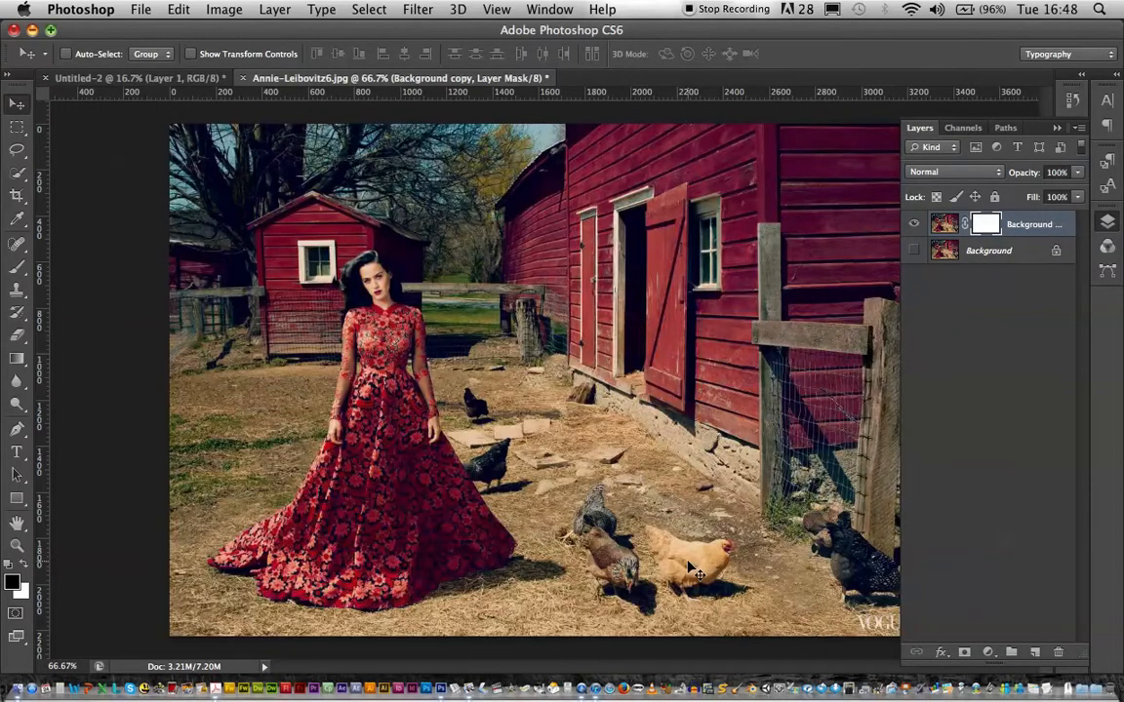
key("super+i")
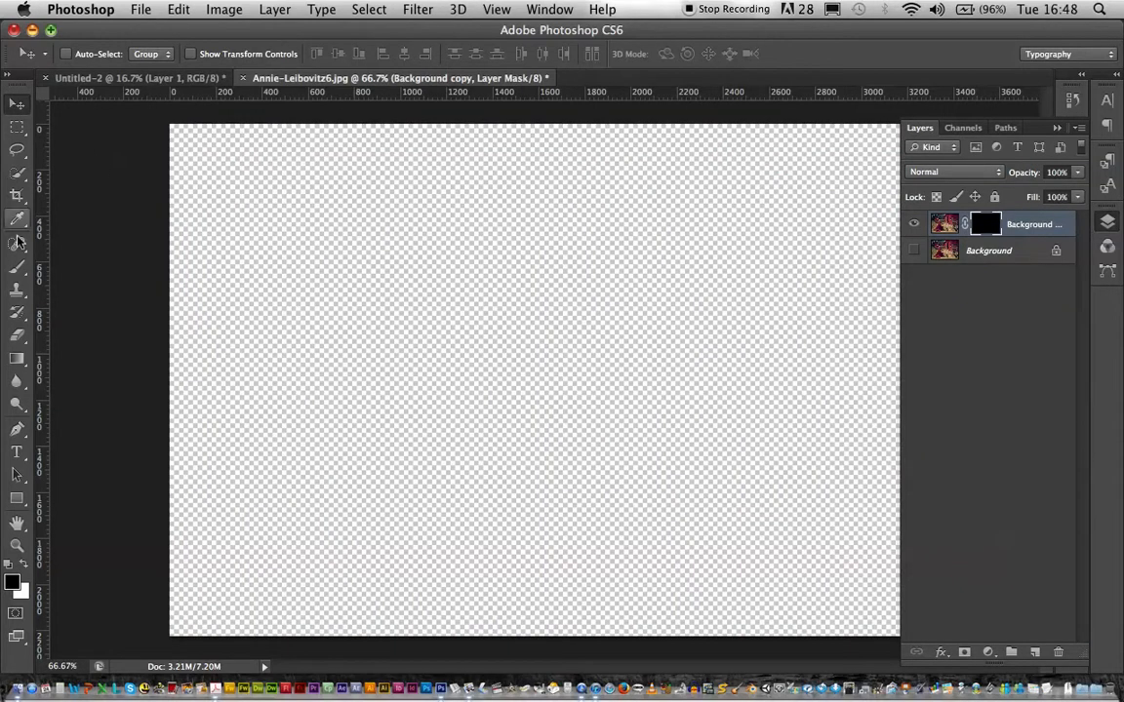
Paint white on the mask over the light-coloured hen with an 80 px brush to reveal it
left_click(17, 266)
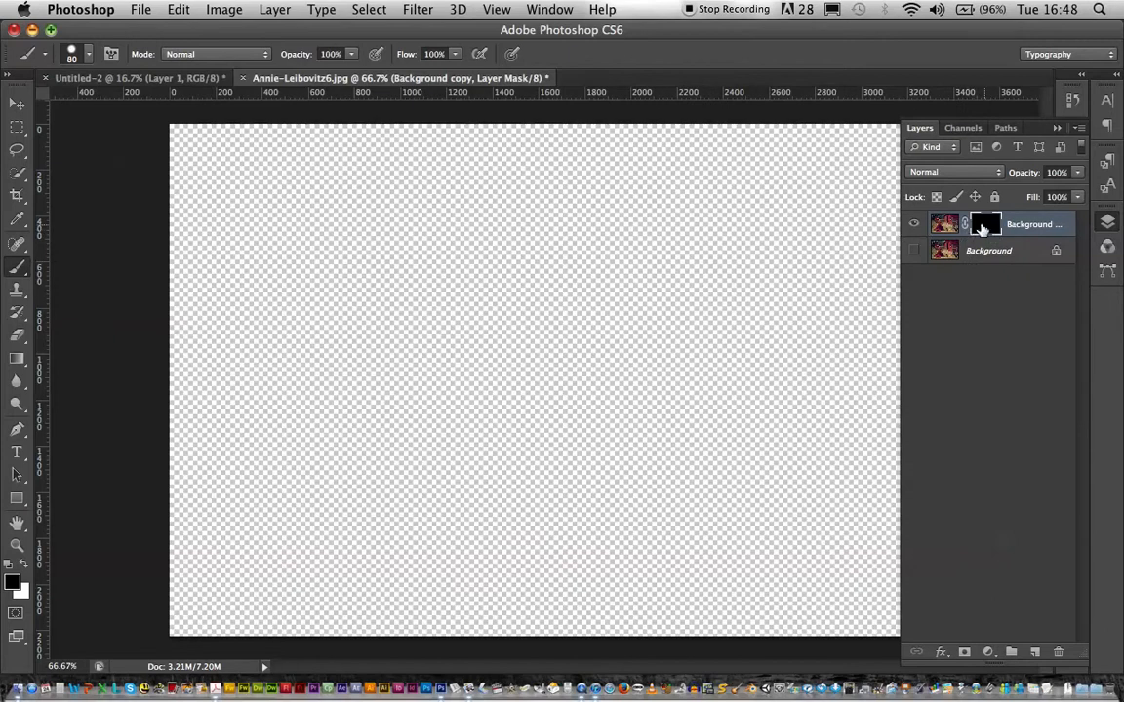
left_click(25, 565)
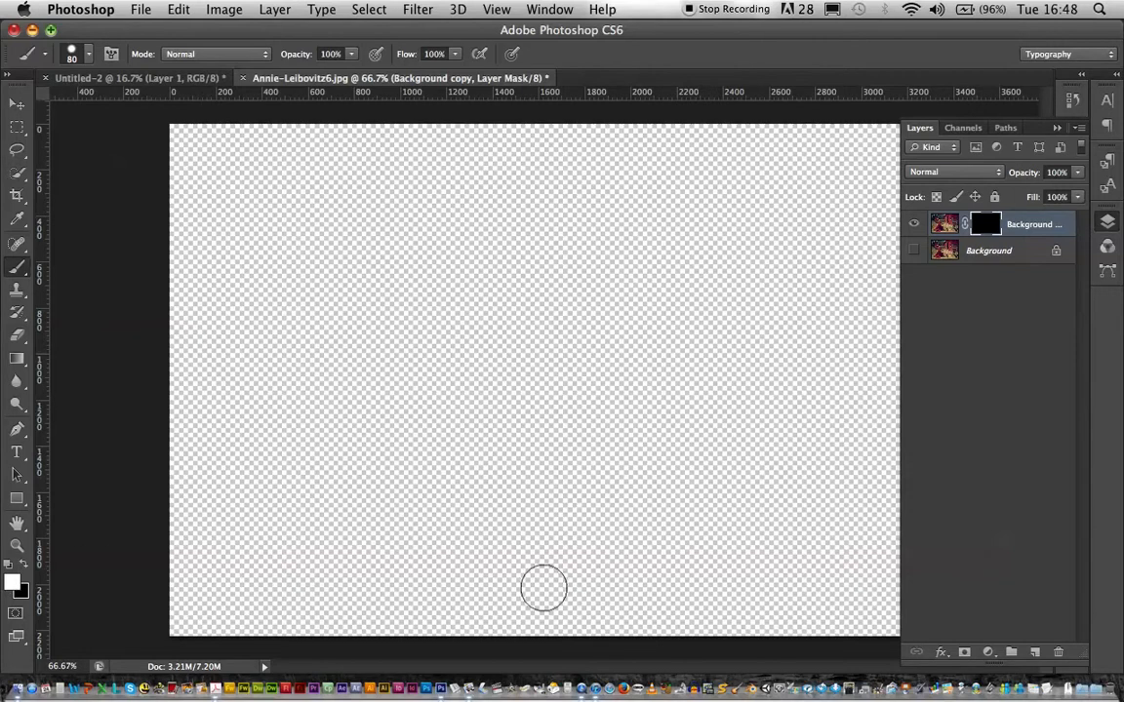
mouse_move(662, 557)
left_mouse_down()
mouse_move(668, 547)
mouse_move(636, 544)
mouse_move(688, 537)
mouse_move(723, 568)
mouse_move(707, 590)
mouse_move(673, 596)
mouse_move(741, 575)
mouse_move(662, 543)
mouse_move(692, 568)
left_mouse_up()
Reduce the brush size to 20 px and paint white on the mask beside the hen's head to extend the revealed area
key("super+plus")
key("super+plus")
key("super+plus")
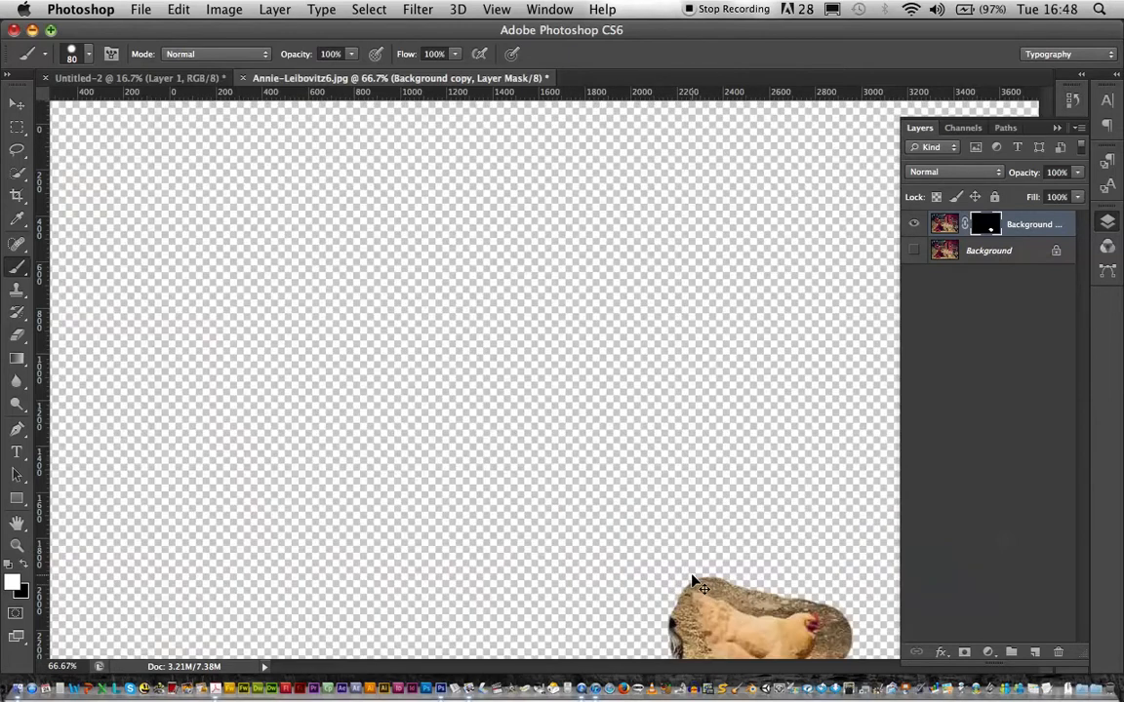
scroll(693, 574, "right", 8)
scroll(693, 574, "down", 5)
scroll(692, 574, "right", 5)
scroll(692, 574, "left", 7)
scroll(693, 574, "down", 5)
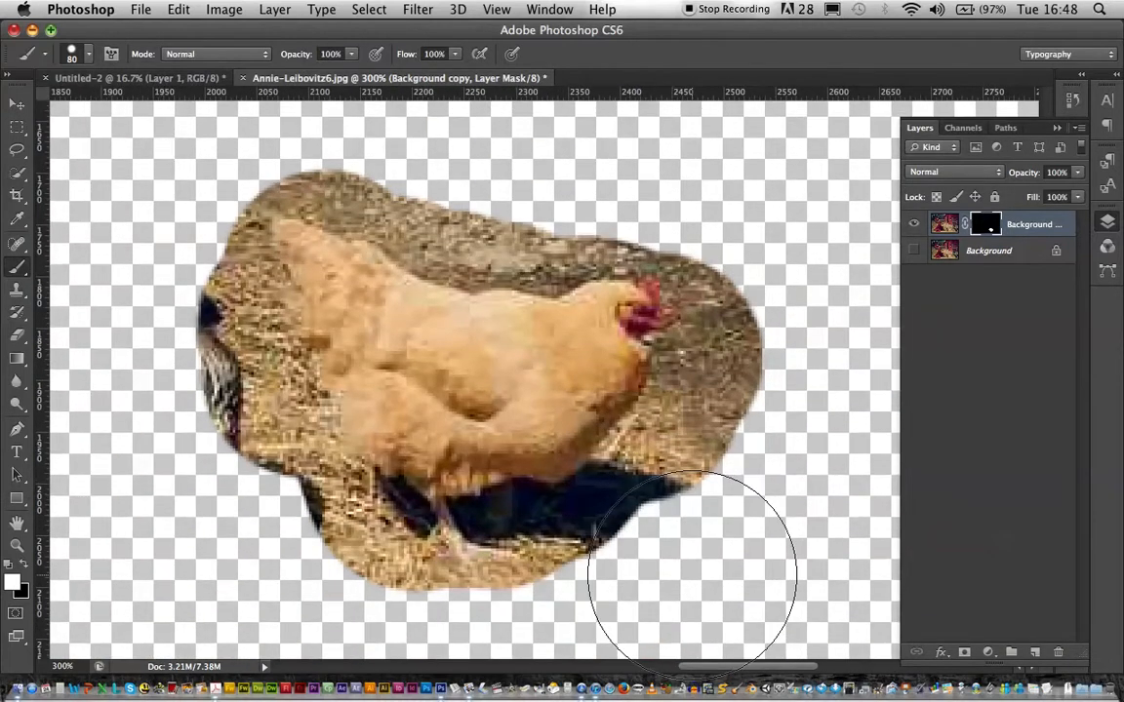
key("bracketleft")
key("bracketleft")
key("bracketleft")
key("bracketleft")
key("bracketleft")
key("bracketleft")
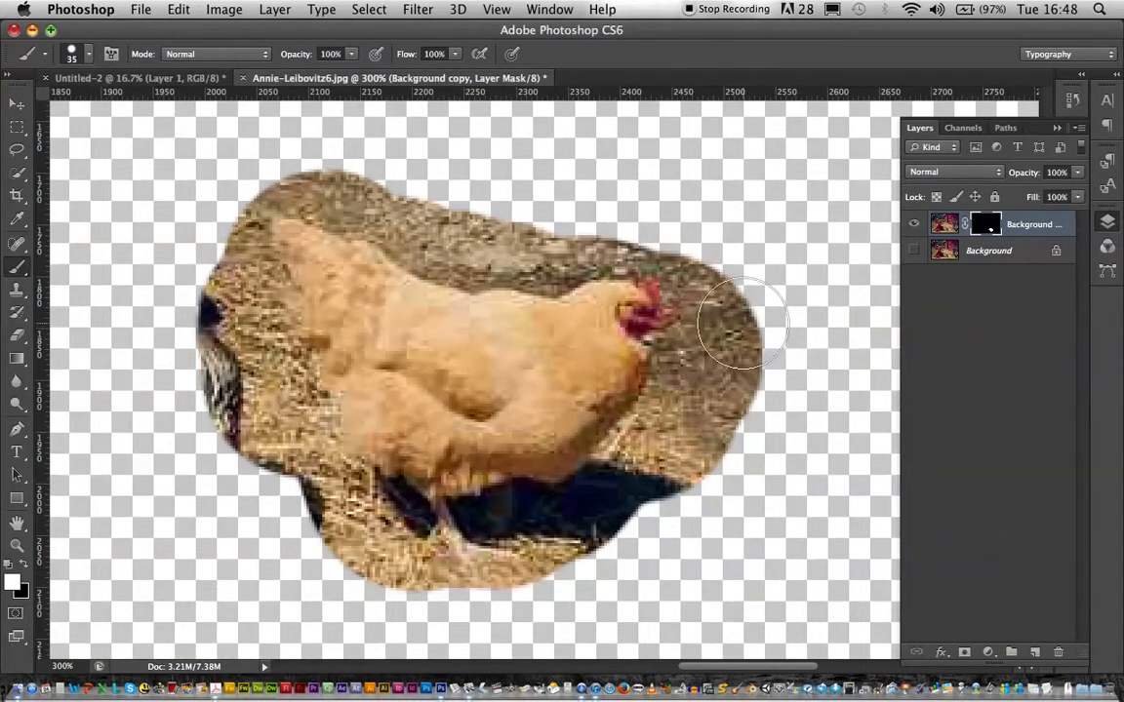
left_click_drag(742, 311, 738, 298)
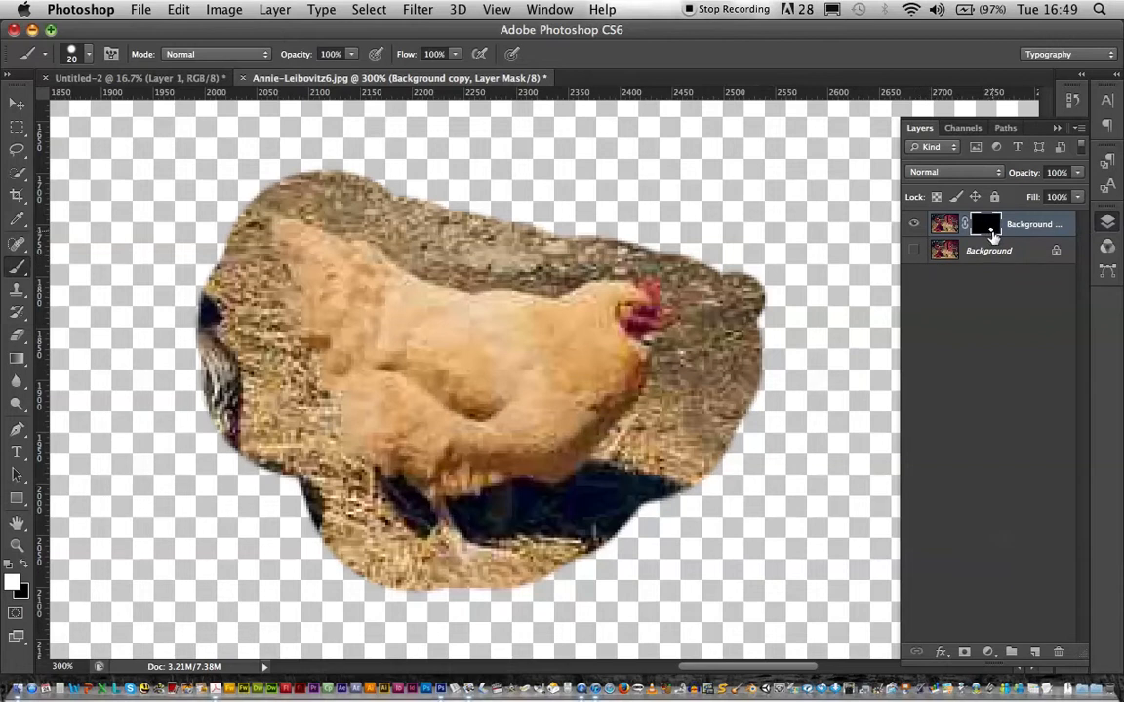
Paint white on the mask above the hen's tail, and paint black around the hen to hide the surrounding ground
left_click_drag(286, 171, 332, 181)
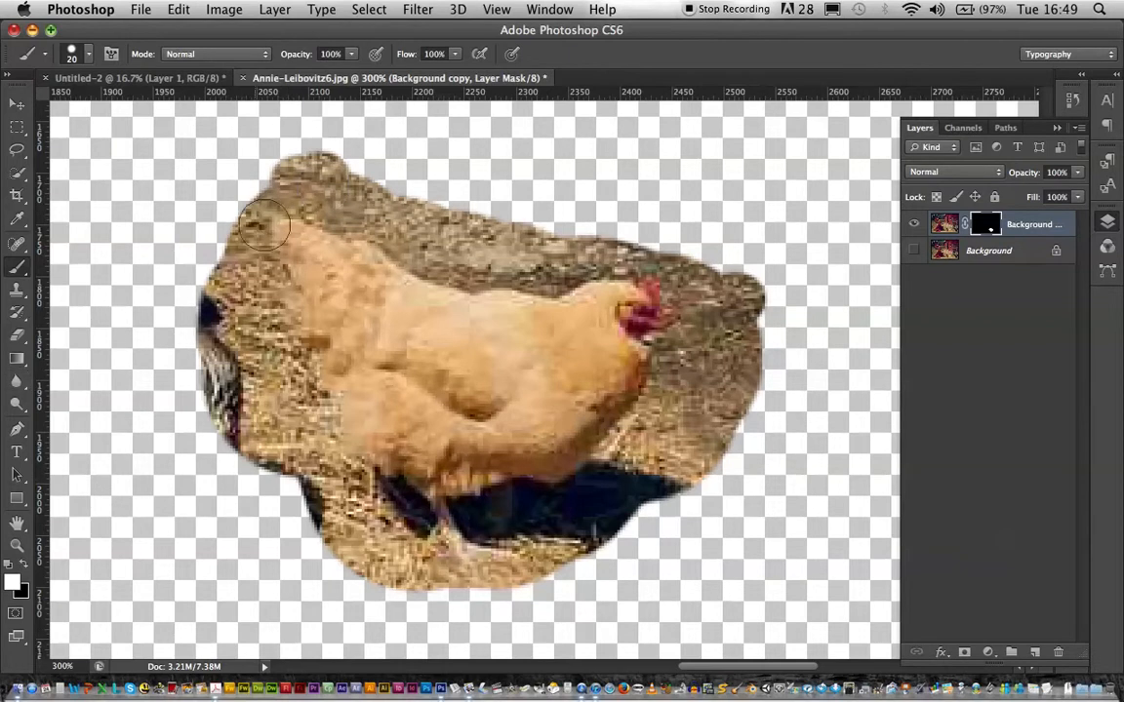
left_click(25, 575)
mouse_move(284, 157)
left_mouse_down()
mouse_move(330, 182)
mouse_move(315, 185)
mouse_move(432, 255)
mouse_move(544, 270)
mouse_move(612, 259)
mouse_move(659, 266)
mouse_move(421, 209)
mouse_move(450, 207)
mouse_move(674, 247)
mouse_move(699, 265)
mouse_move(692, 286)
mouse_move(754, 301)
mouse_move(687, 351)
mouse_move(579, 492)
mouse_move(490, 517)
mouse_move(533, 523)
mouse_move(554, 552)
mouse_move(727, 418)
mouse_move(783, 353)
mouse_move(715, 433)
mouse_move(709, 410)
mouse_move(702, 453)
mouse_move(662, 501)
mouse_move(521, 587)
mouse_move(401, 581)
mouse_move(384, 521)
mouse_move(308, 442)
mouse_move(309, 406)
mouse_move(255, 252)
mouse_move(269, 205)
mouse_move(303, 187)
mouse_move(351, 192)
mouse_move(236, 223)
mouse_move(210, 284)
mouse_move(232, 291)
mouse_move(213, 369)
mouse_move(352, 563)
mouse_move(364, 529)
left_mouse_up()
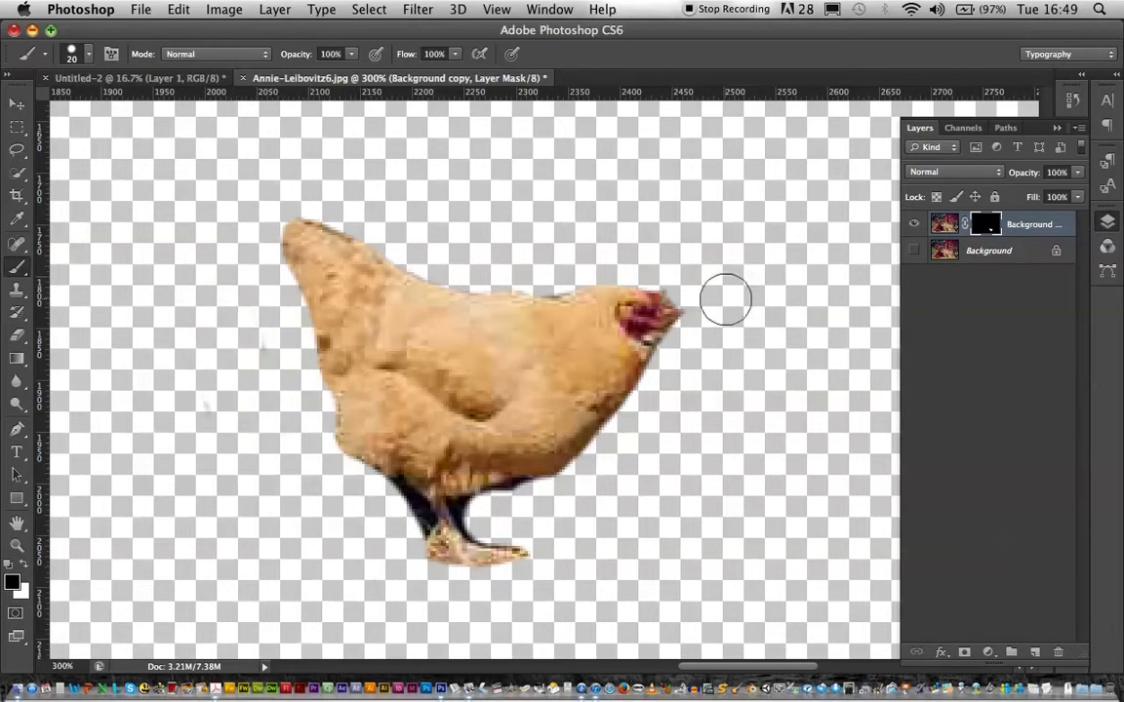
Show the Background layer and move the masked hen copy up and left to the stones behind the original hens
left_click(913, 252)
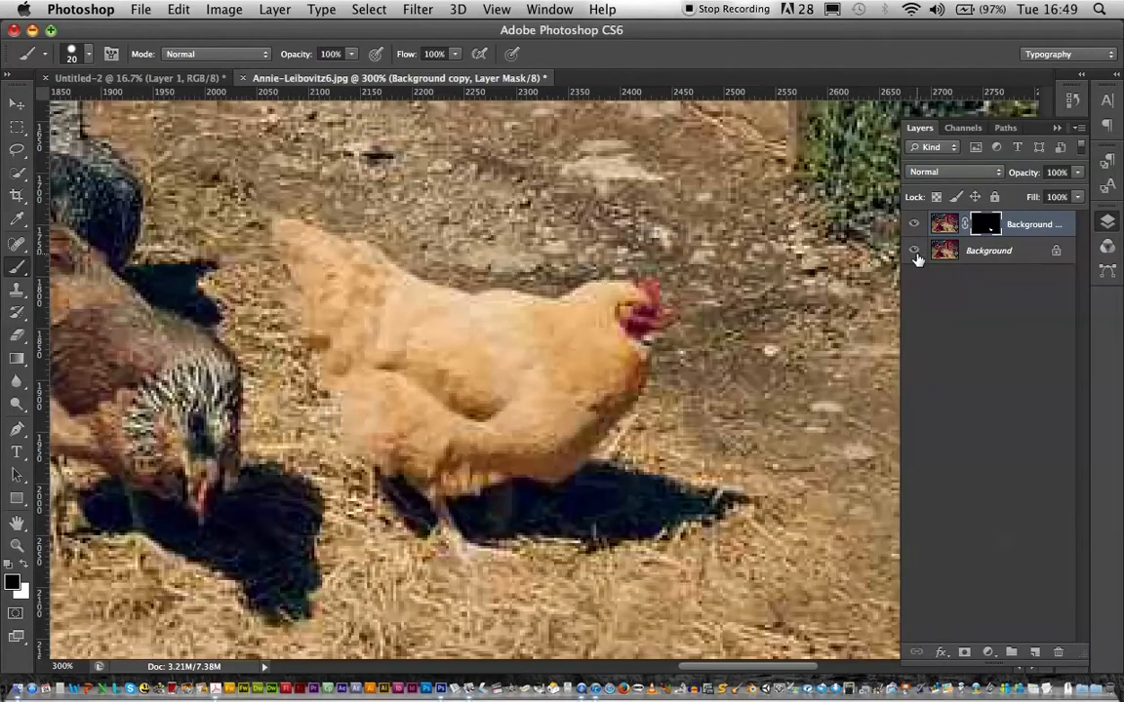
key("super+minus")
key("super+minus")
key("super+minus")
key("super+minus")
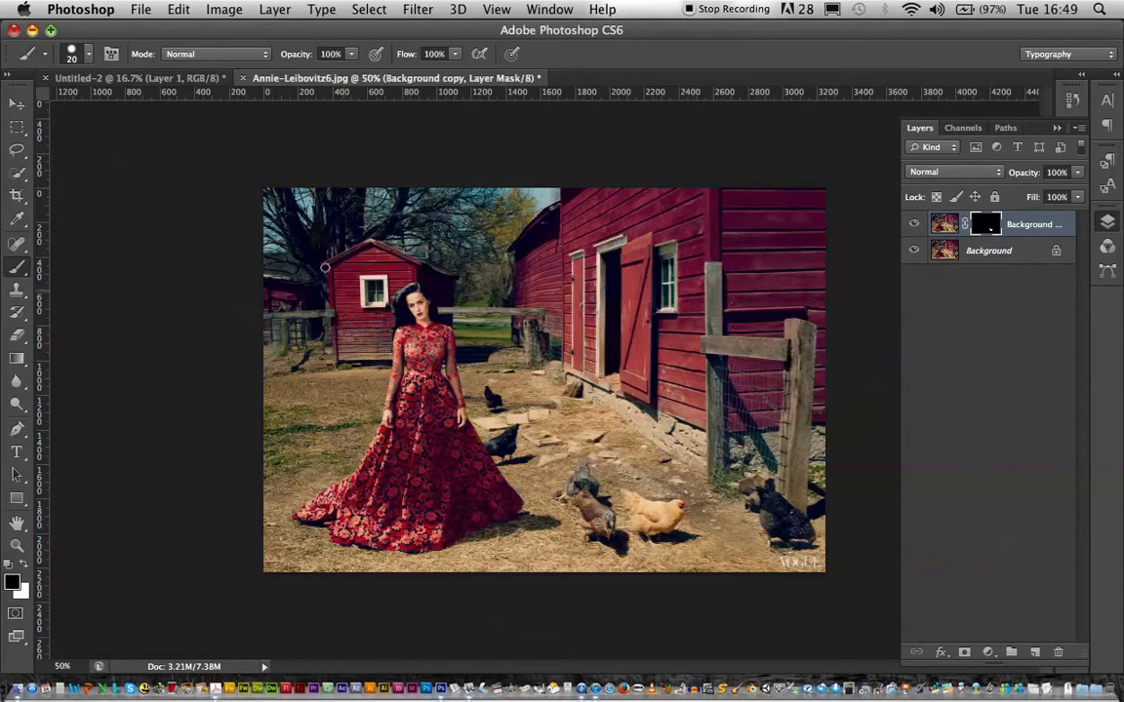
left_click(16, 104)
left_click_drag(653, 520, 566, 441)
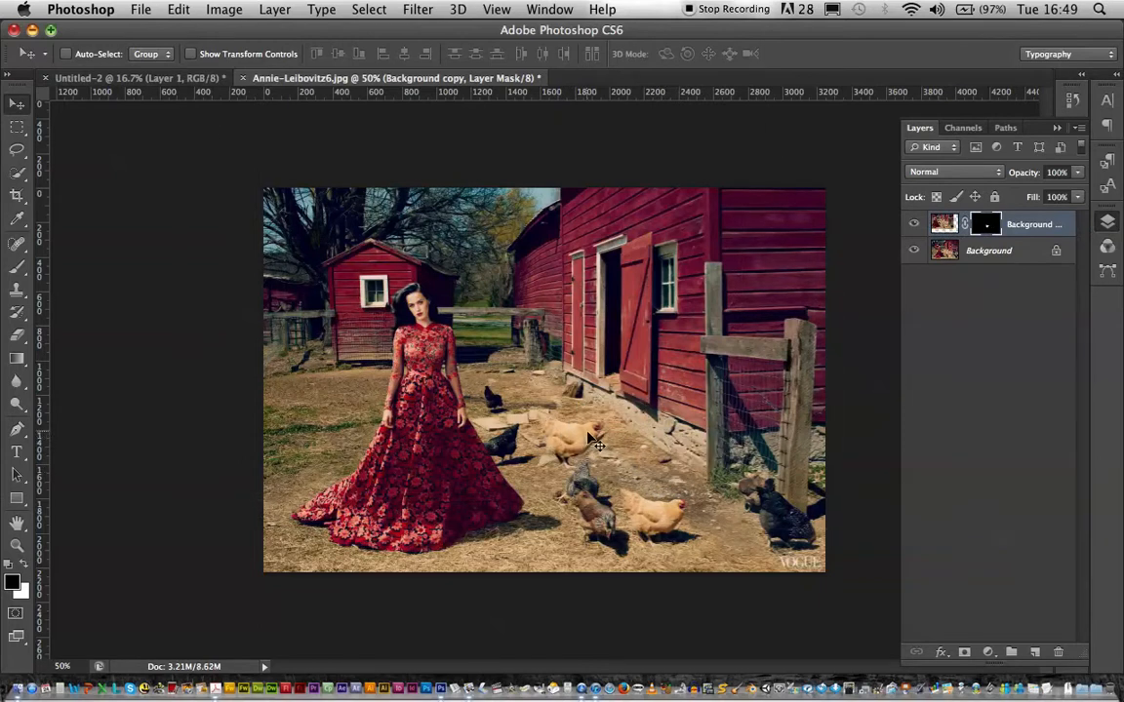
Free-transform the hen copy to about 82.7% of its size and move it to the ground left of the red dress
key("super+t")
left_click_drag(180, 111, 277, 178)
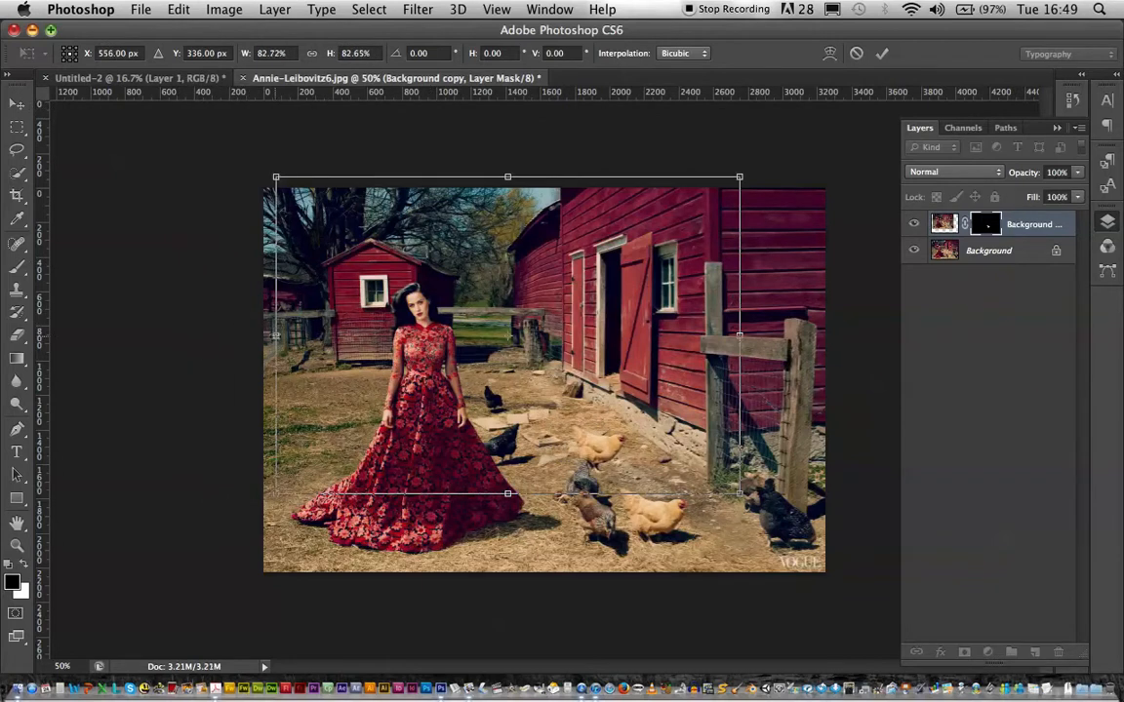
left_click_drag(494, 316, 204, 373)
Scale the hen copy down to about 71%, position it overlapping the left edge of the dress, and apply the transform
key("super+plus")
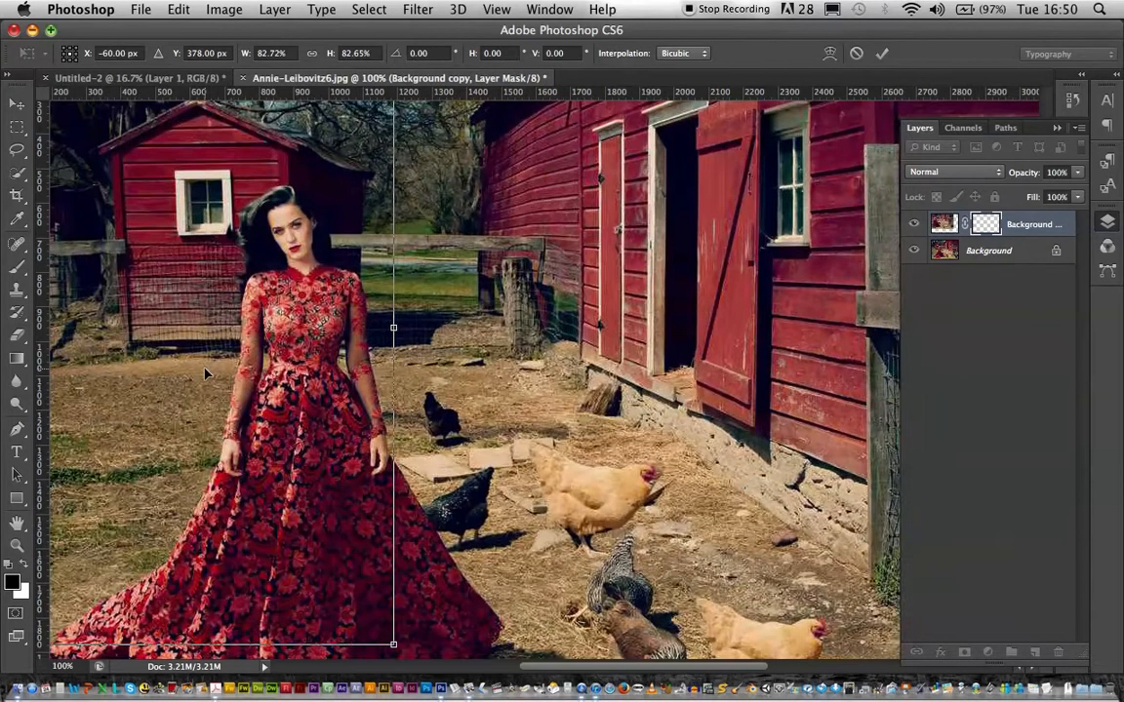
scroll(205, 372, "down", 5)
scroll(204, 373, "left", 5)
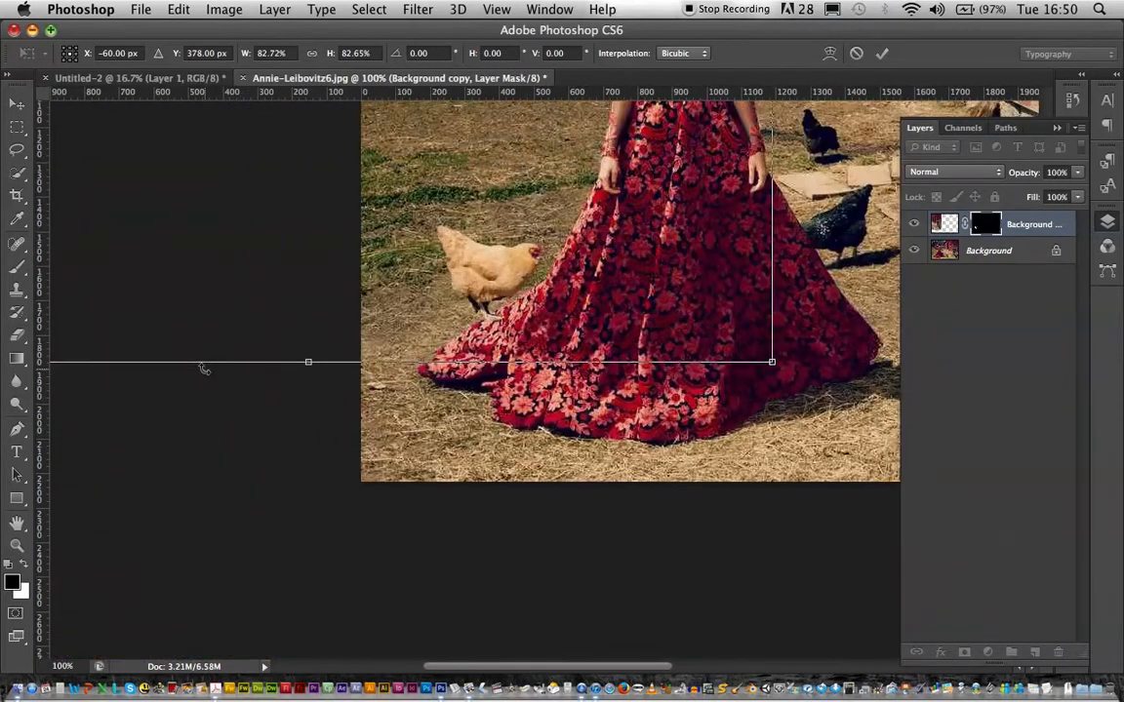
left_click_drag(771, 362, 642, 272)
left_click_drag(415, 206, 555, 221)
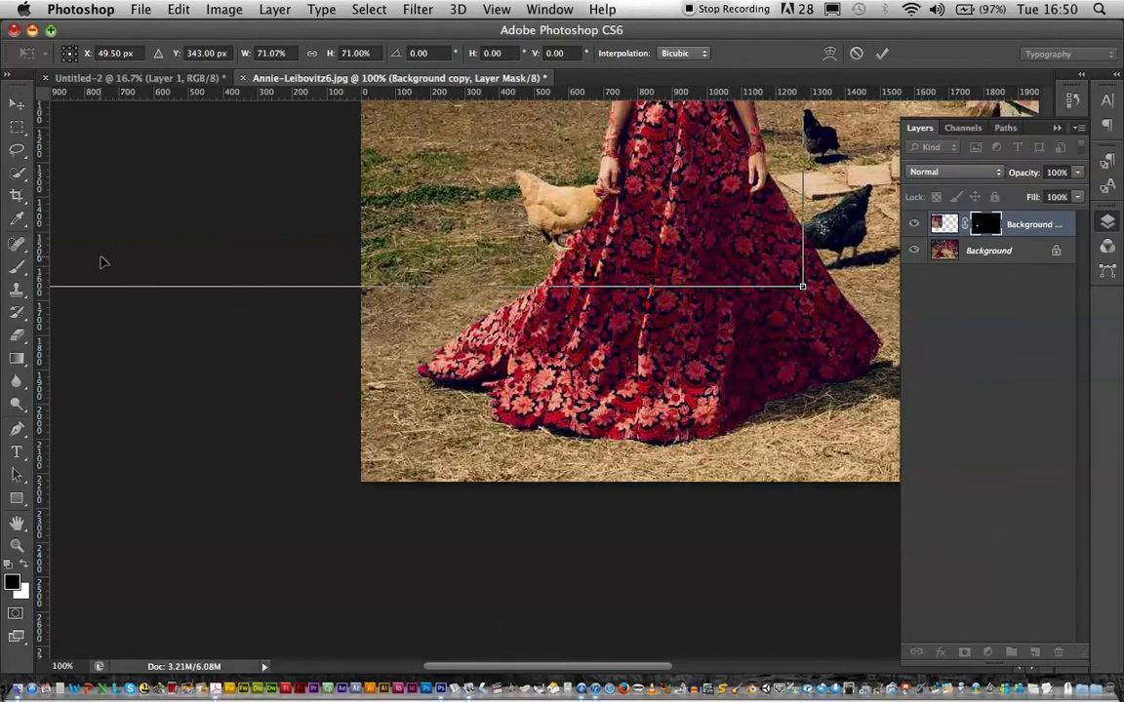
key("Return")
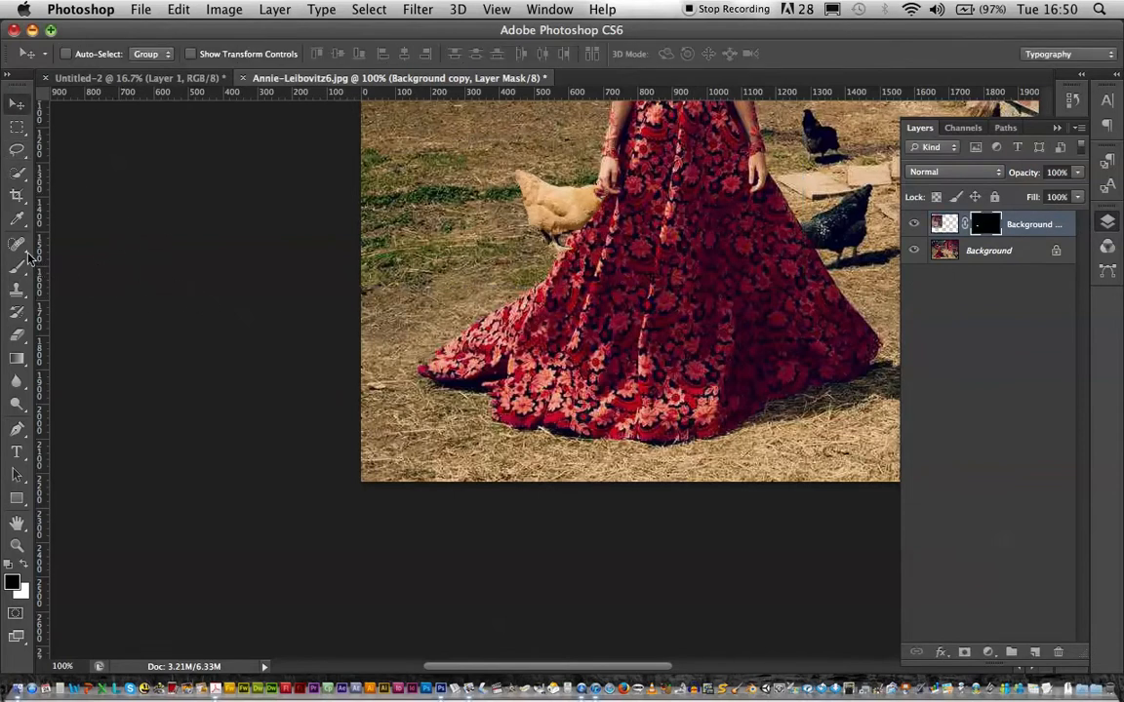
Paint black on the mask with the 20 px brush where the hen overlaps the dress, placing it behind the woman
left_click(27, 269)
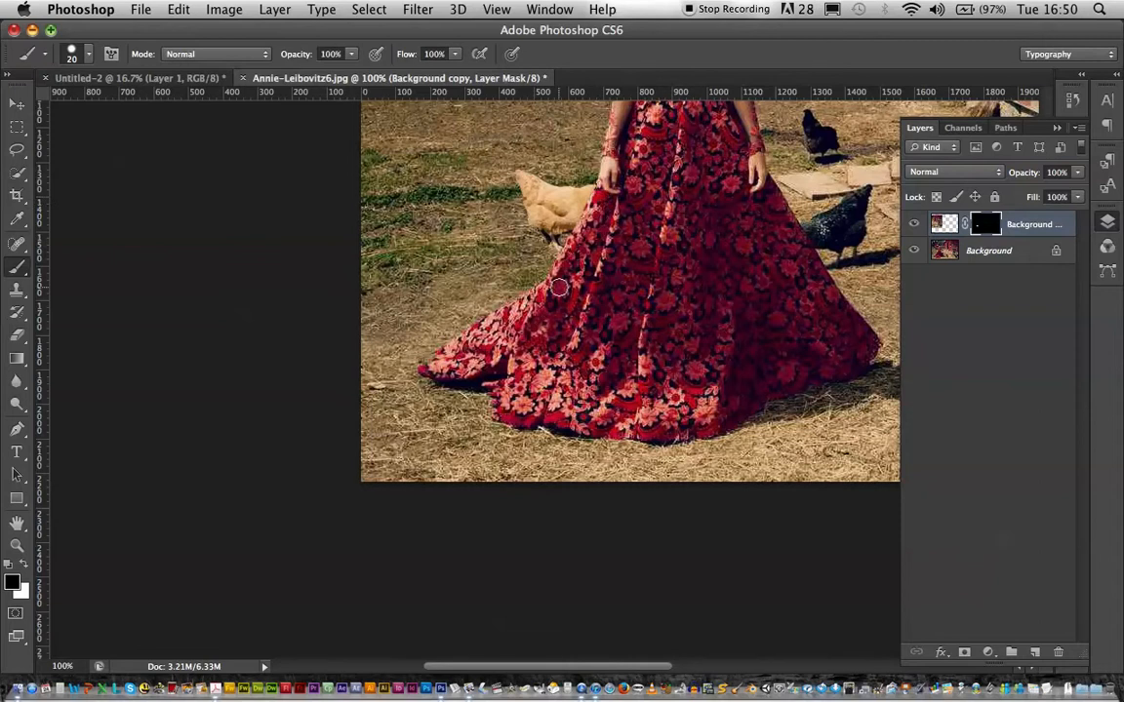
key("super+minus")
key("super+minus")
key("super+minus")
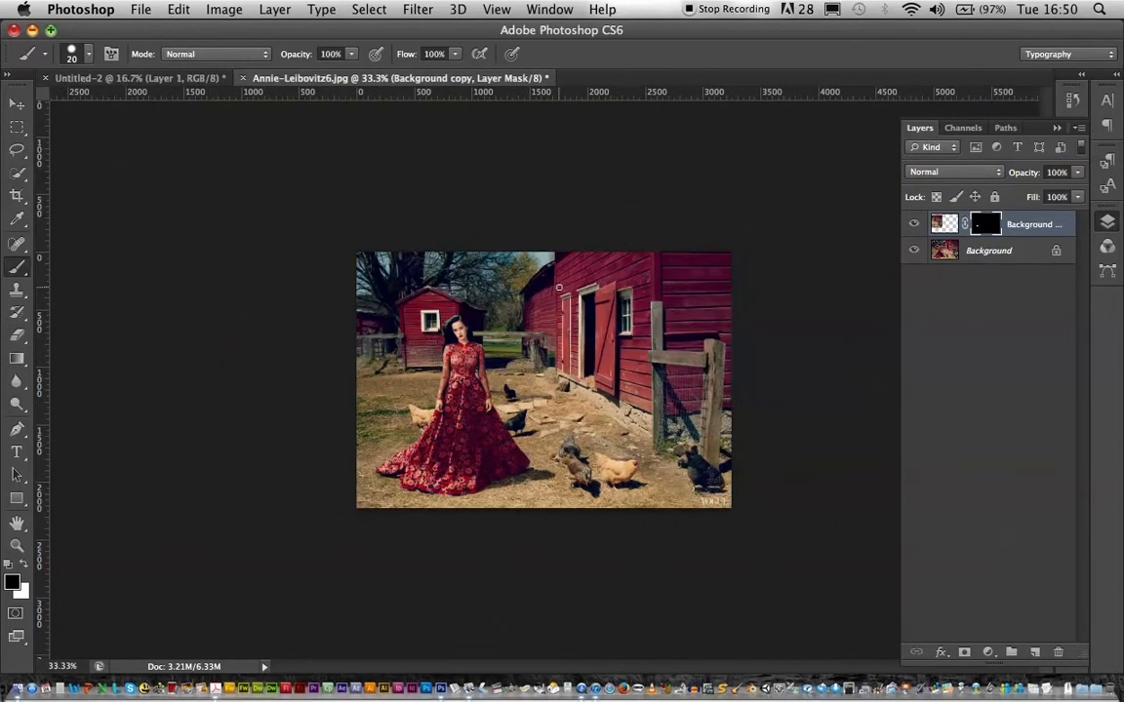
key("super+plus")
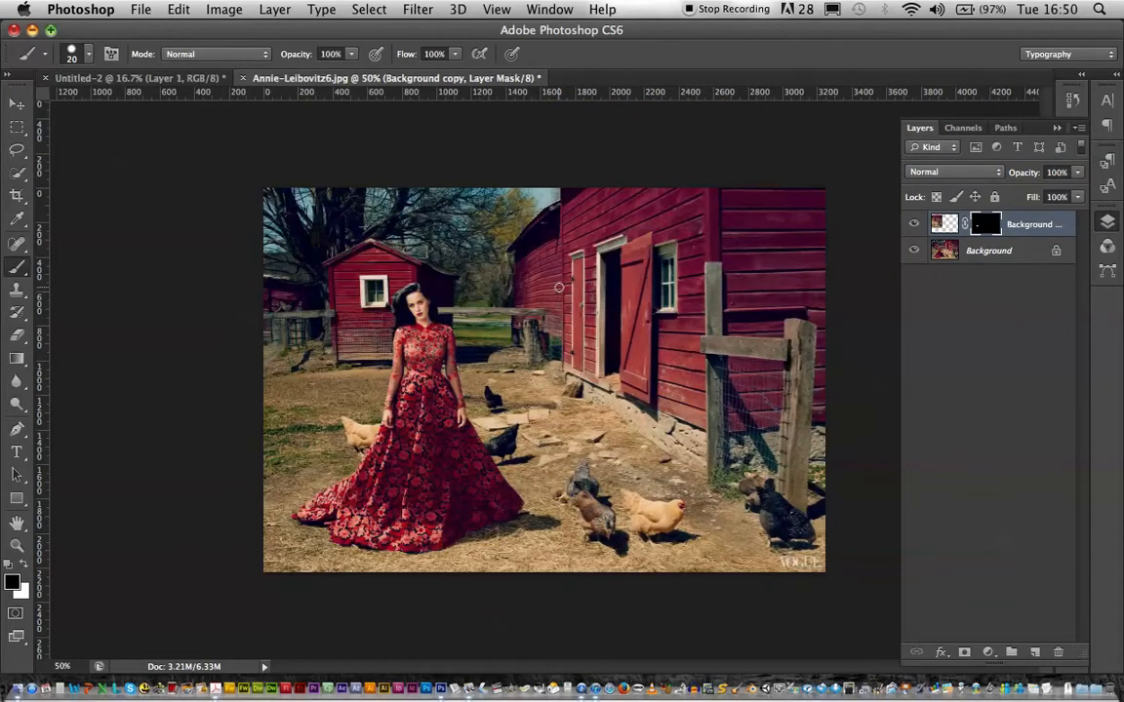